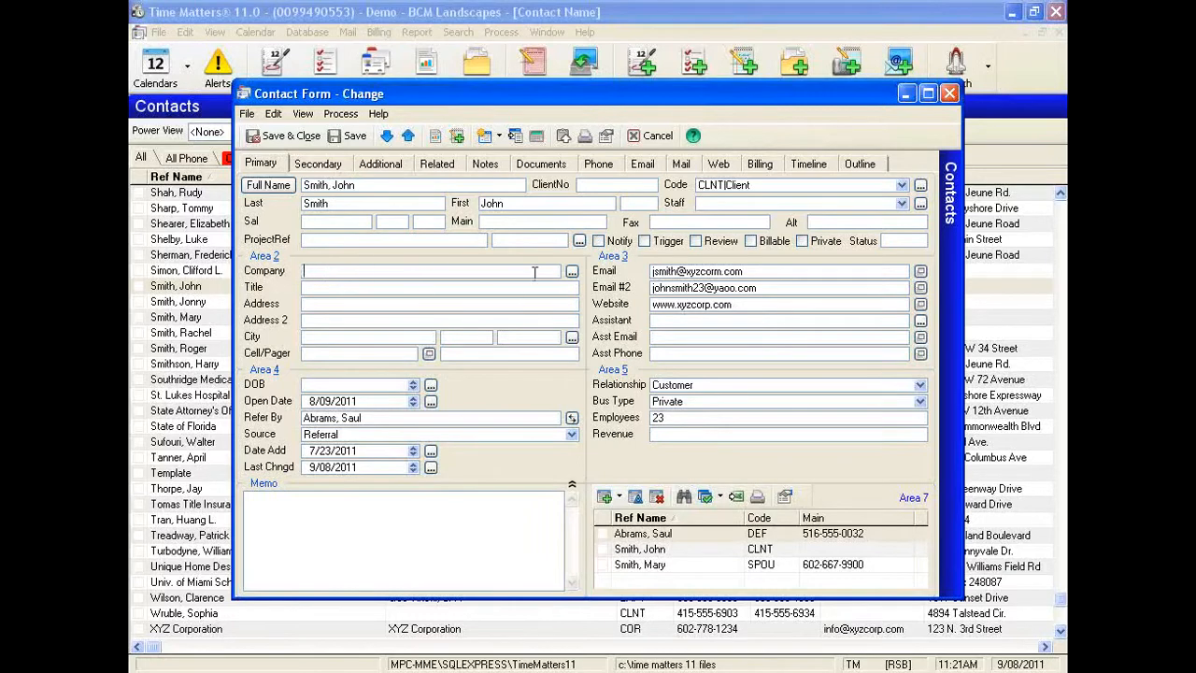
Look up XYZ Corporation as the company for the open contact, fill in its details, and save and close the record
{"action": "left_click", "coordinate": [572, 271]}
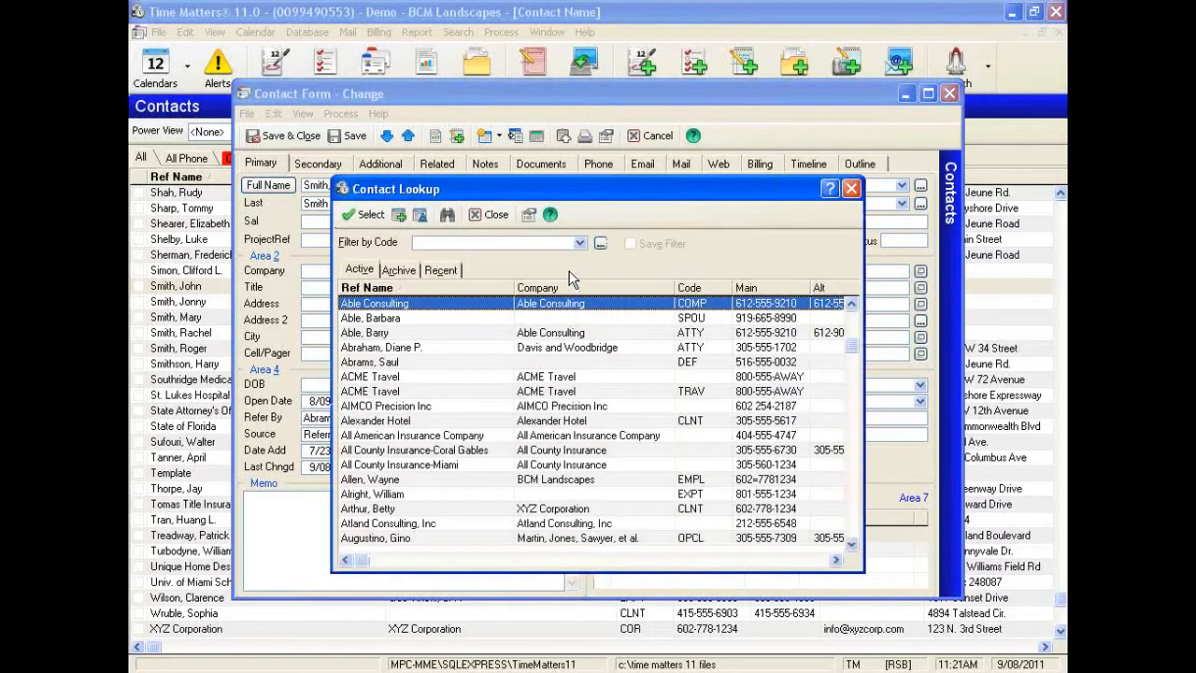
{"action": "type", "text": "XY"}
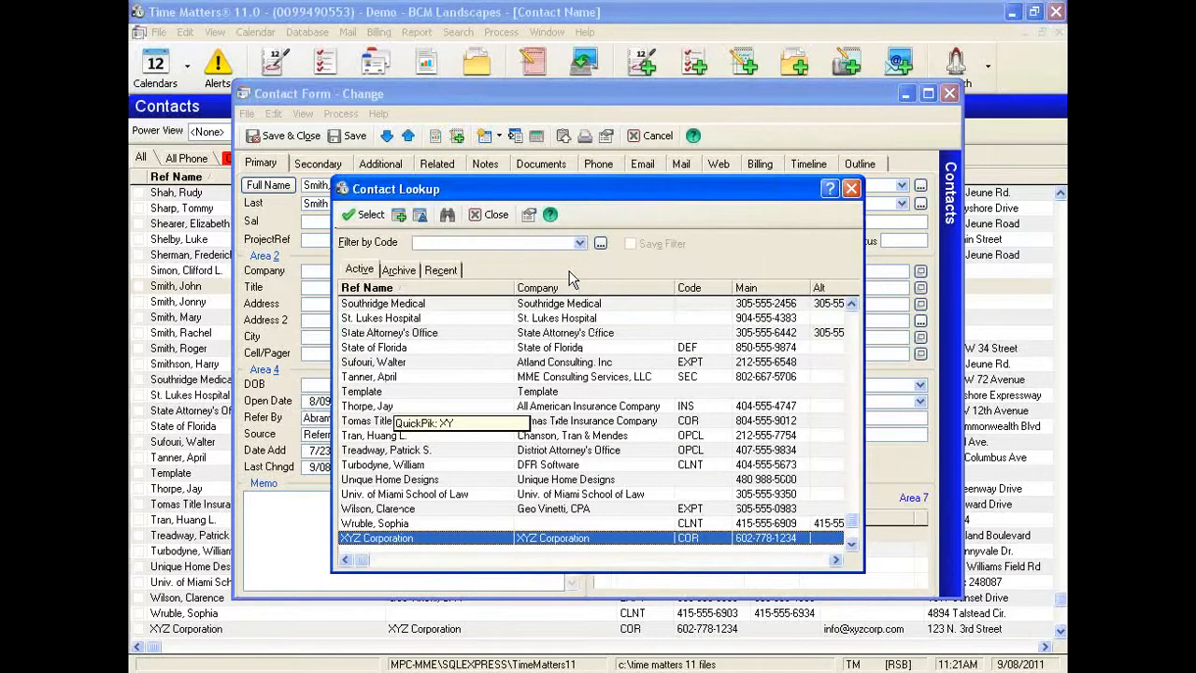
{"action": "key", "text": "Return"}
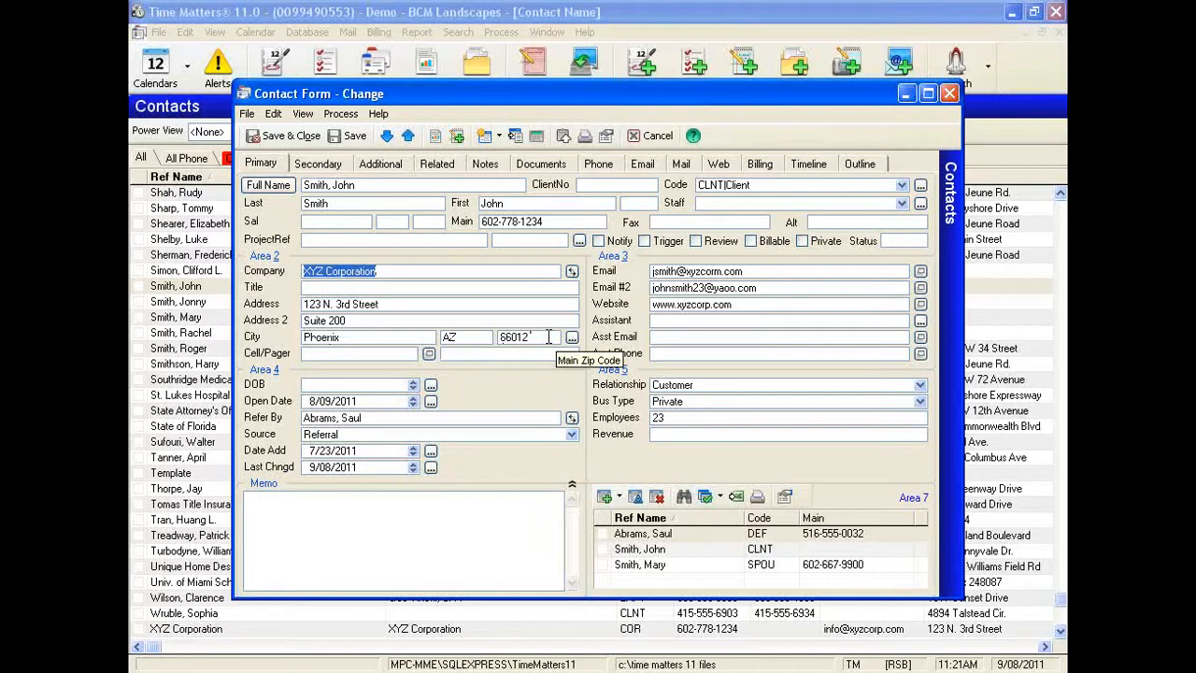
{"action": "left_click", "coordinate": [288, 136]}
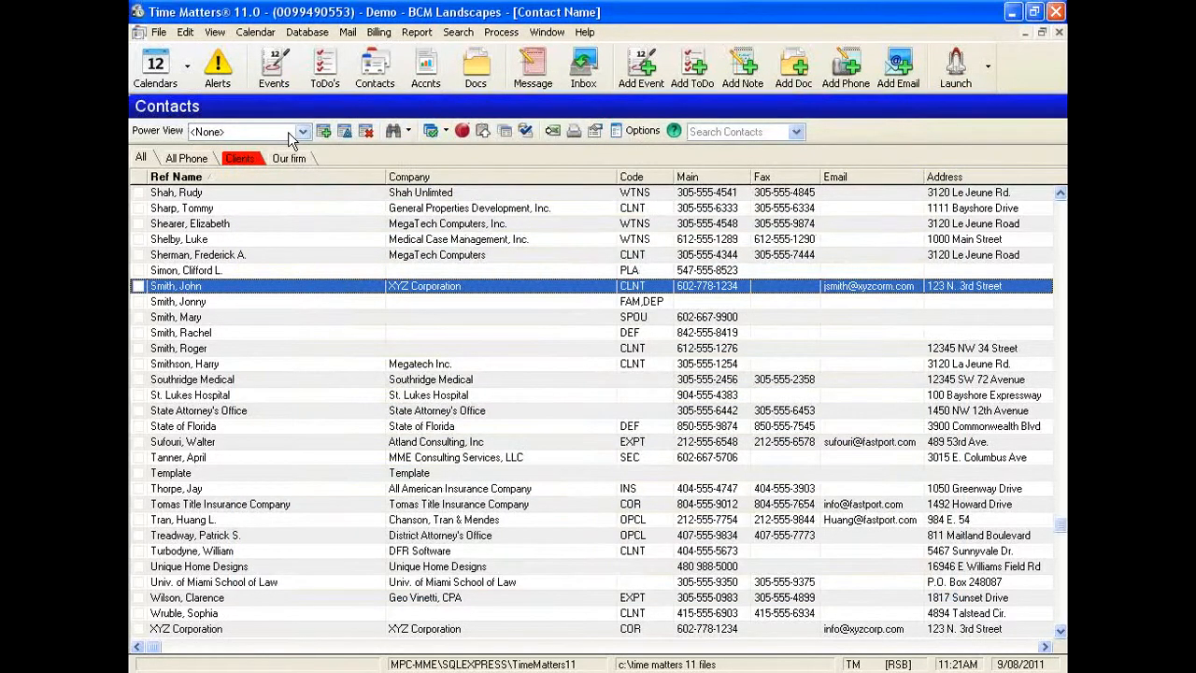
Find XYZ Corporation in the accounts list and open its account record
{"action": "left_click", "coordinate": [425, 83]}
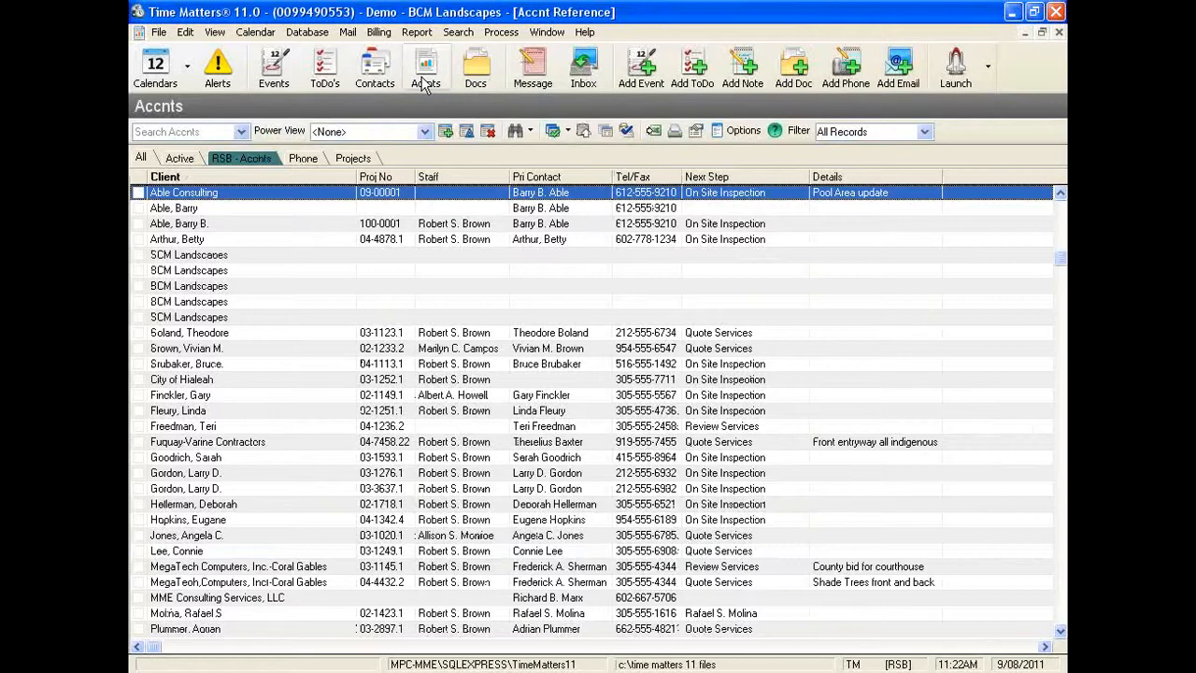
{"action": "type", "text": "XY"}
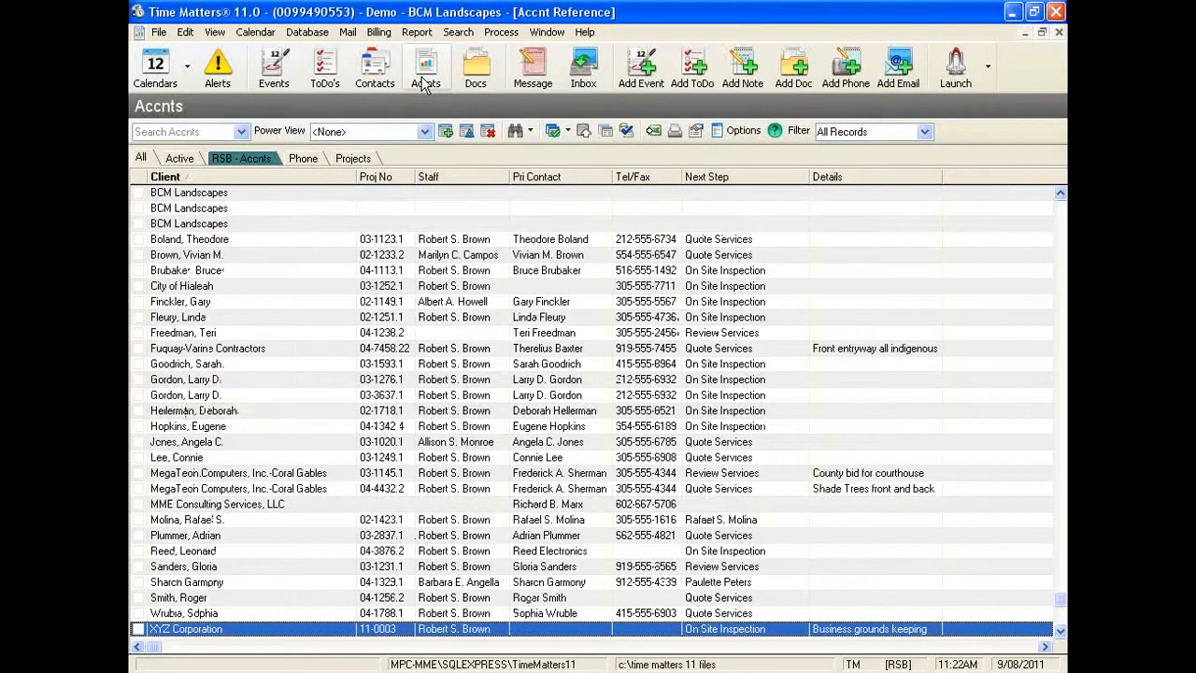
{"action": "key", "text": "Return"}
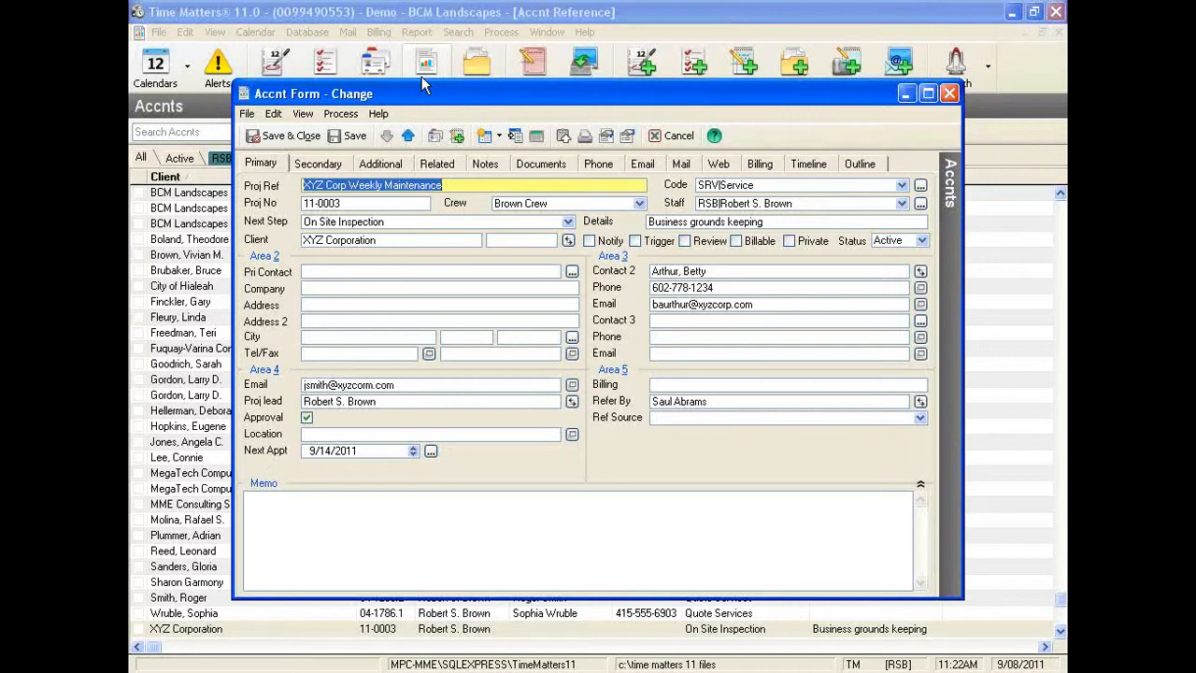
Look up the XYZ Corporation client with surname Smith as the account's primary contact, then save and close the account
{"action": "left_click", "coordinate": [322, 271]}
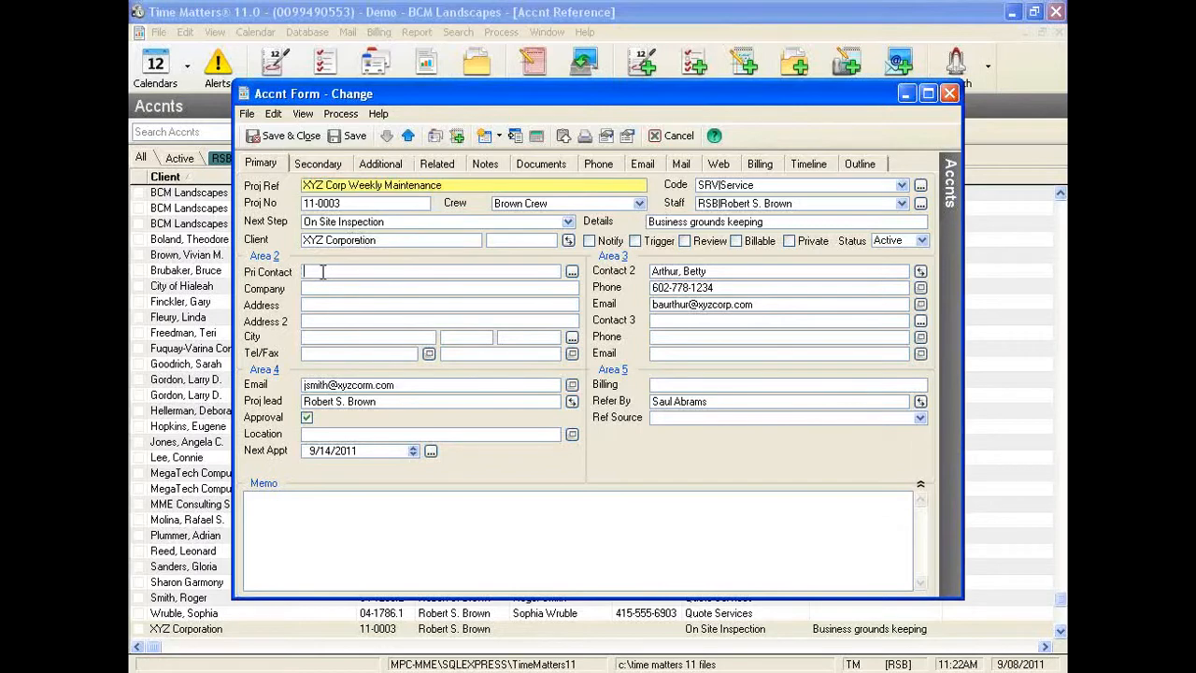
{"action": "left_click", "coordinate": [572, 273]}
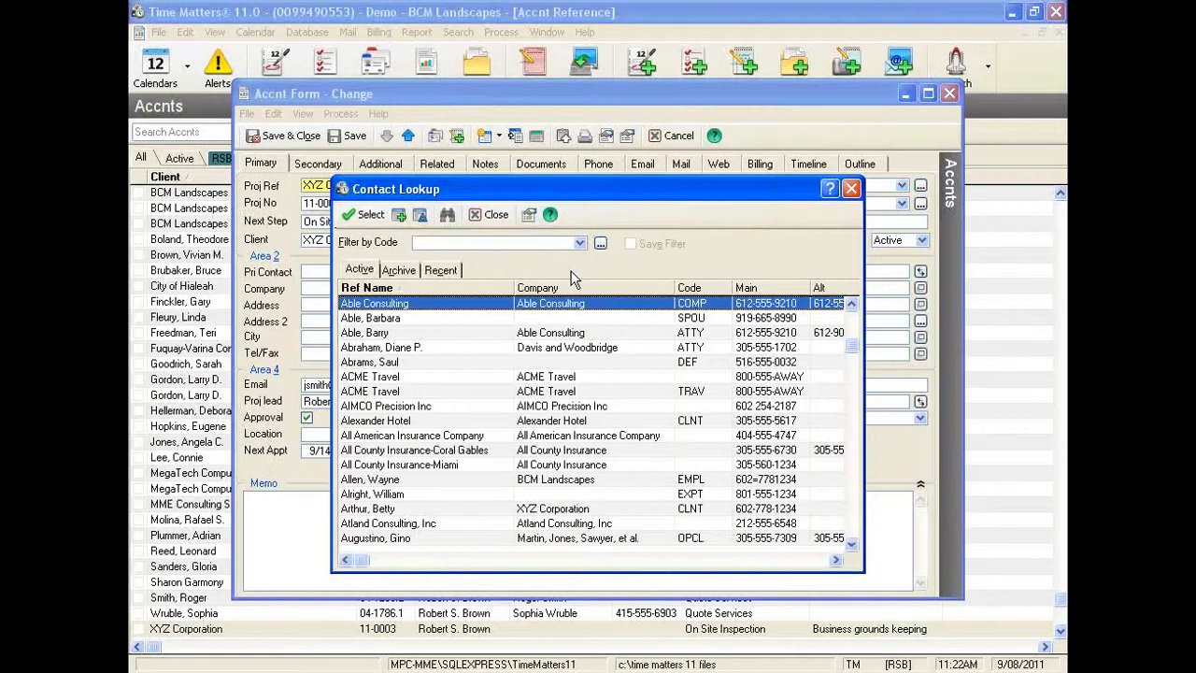
{"action": "type", "text": "SMITH"}
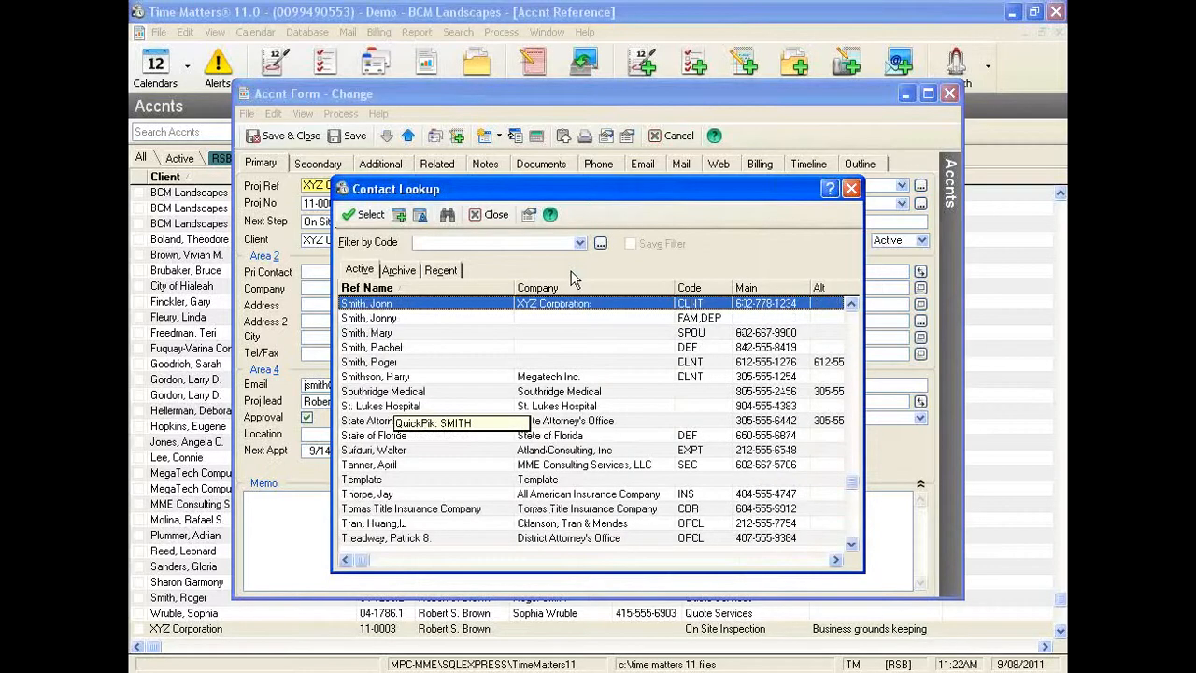
{"action": "key", "text": "Return"}
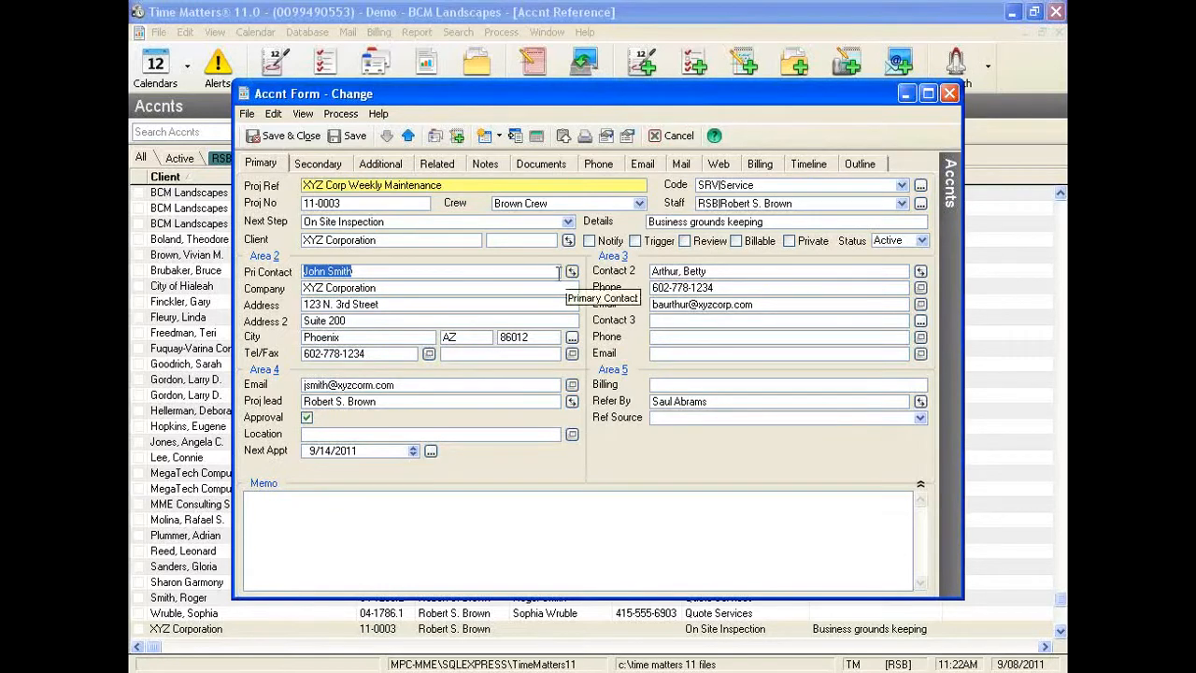
{"action": "left_click", "coordinate": [280, 137]}
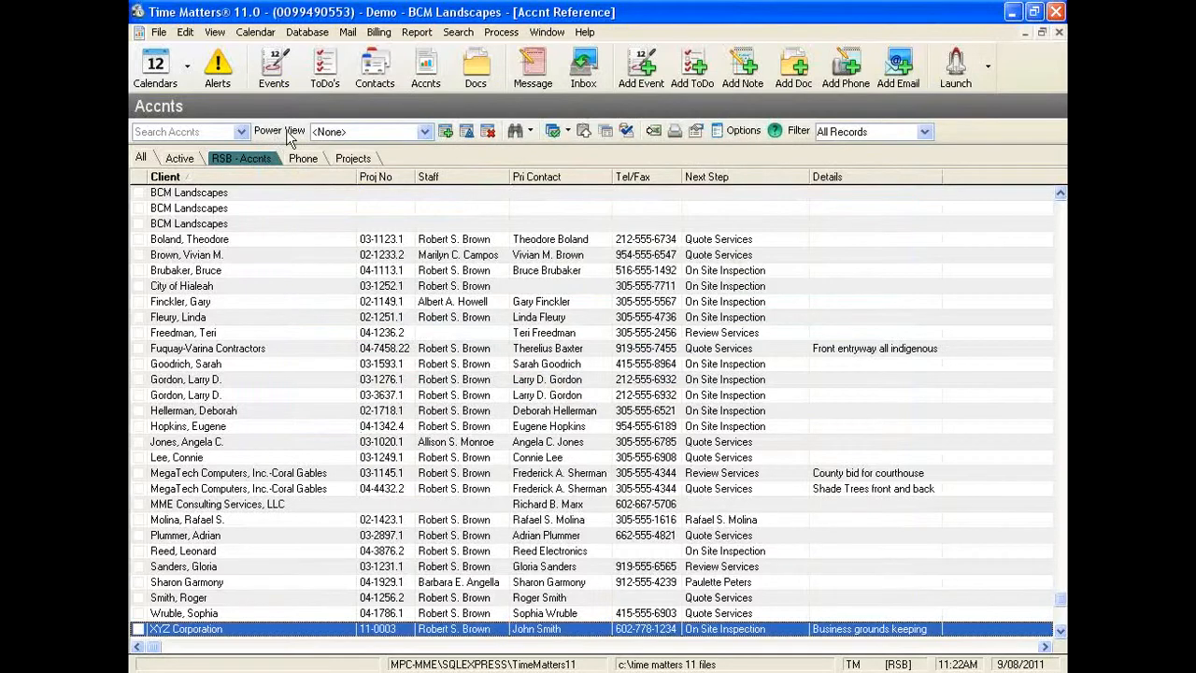
Add a new event for the XYZ Corporation account and fill it from the "Meeting- In Office" AutoEntry form
{"action": "left_click", "coordinate": [641, 71]}
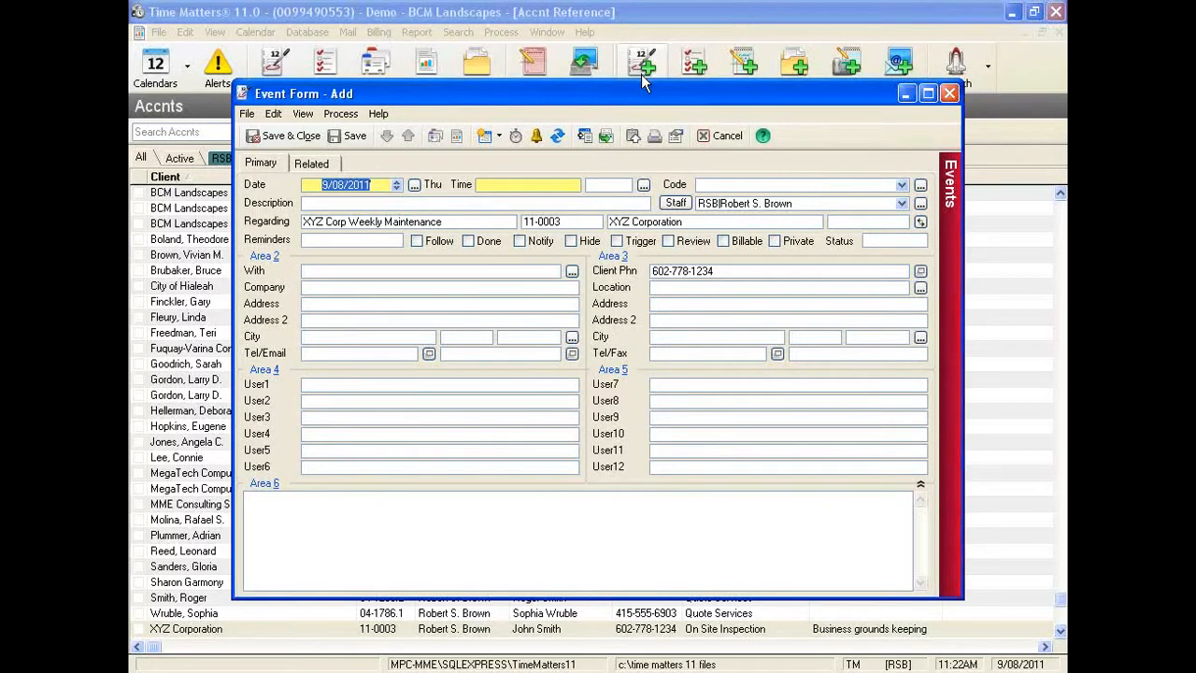
{"action": "left_click", "coordinate": [796, 203]}
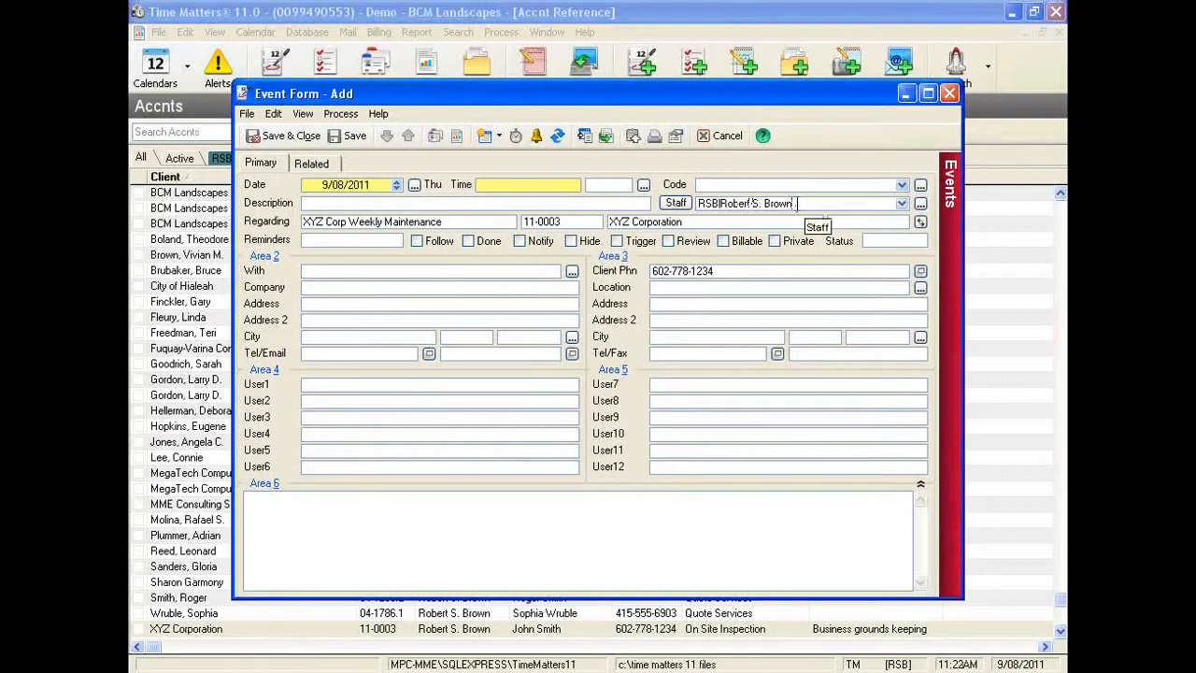
{"action": "left_click", "coordinate": [471, 222]}
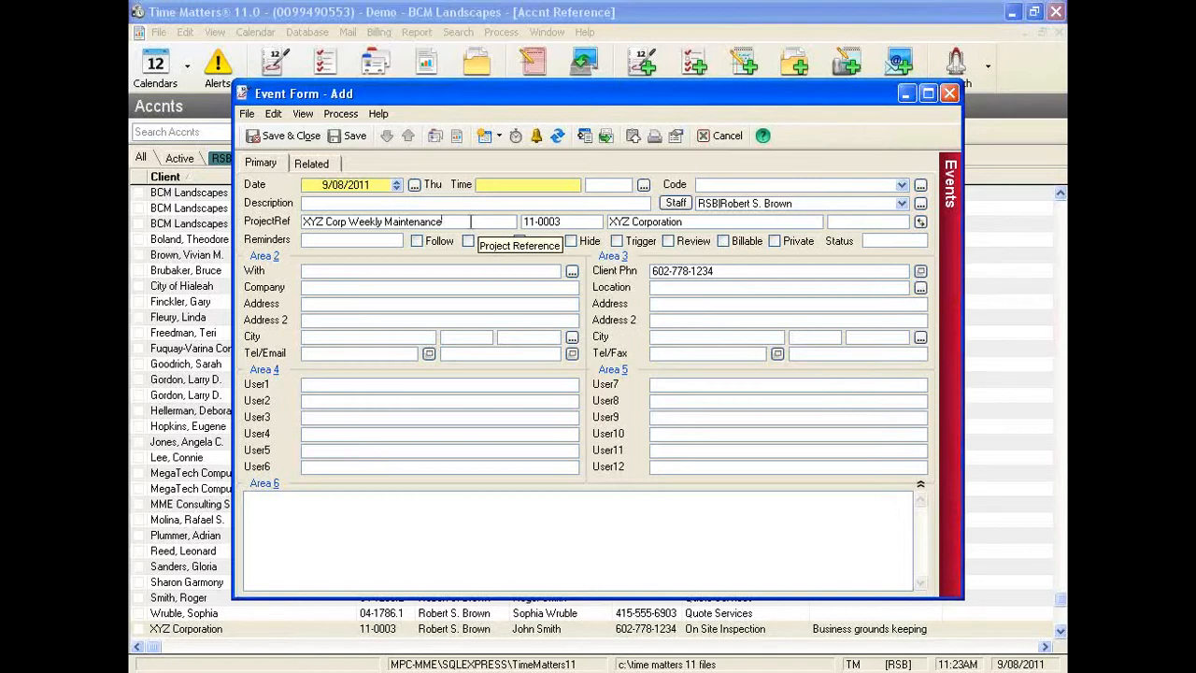
{"action": "left_click", "coordinate": [694, 223]}
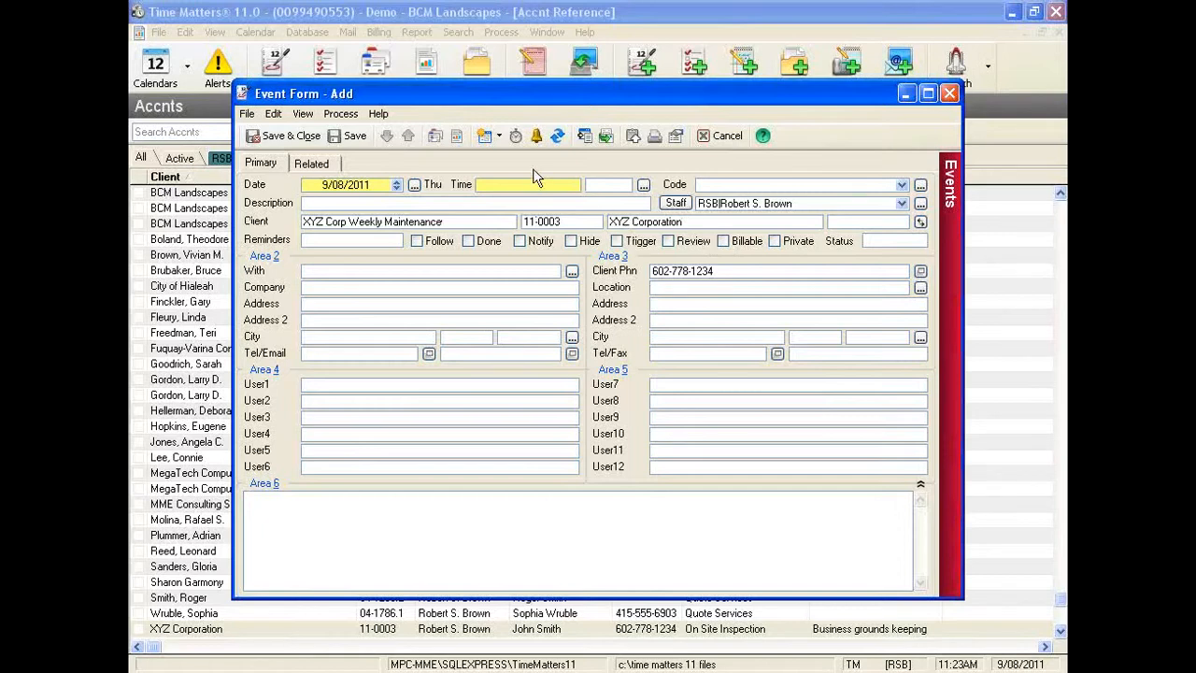
{"action": "left_click", "coordinate": [483, 136]}
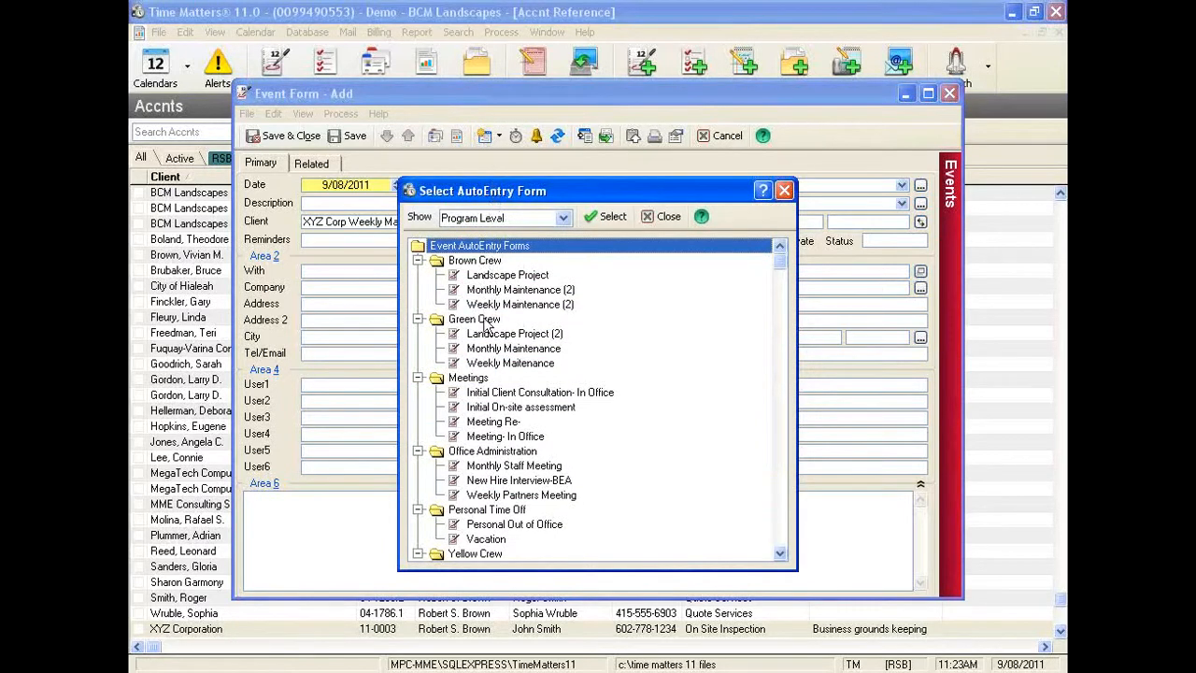
{"action": "left_click", "coordinate": [481, 439]}
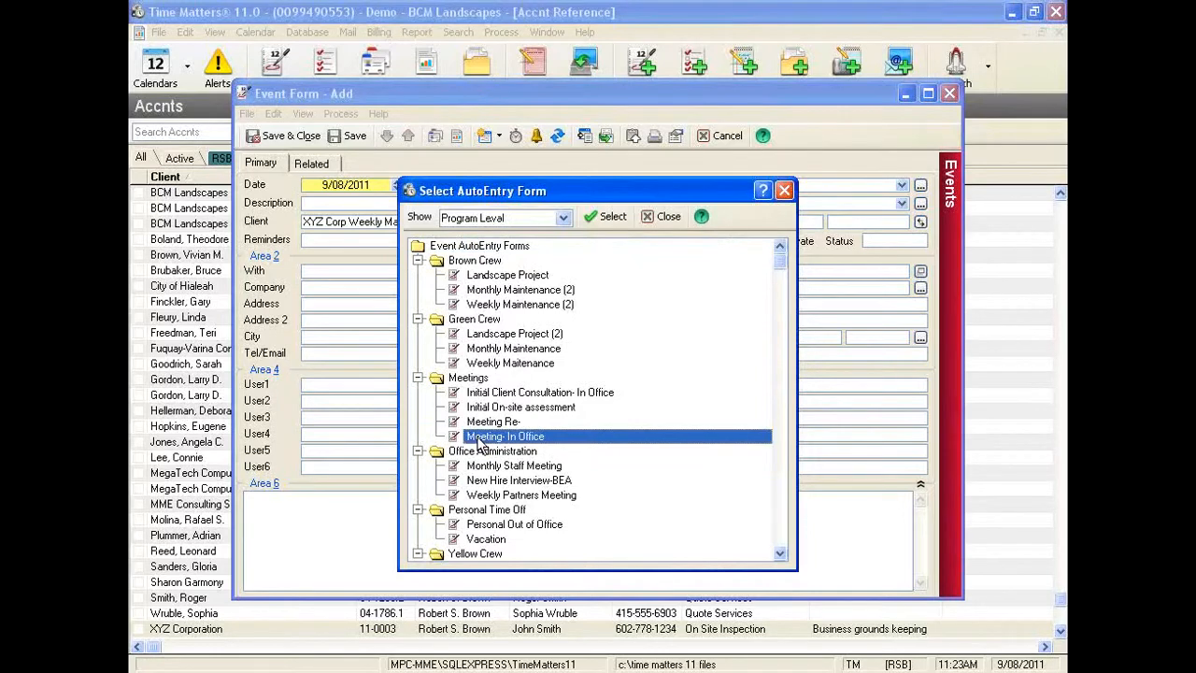
{"action": "double_click", "coordinate": [478, 439]}
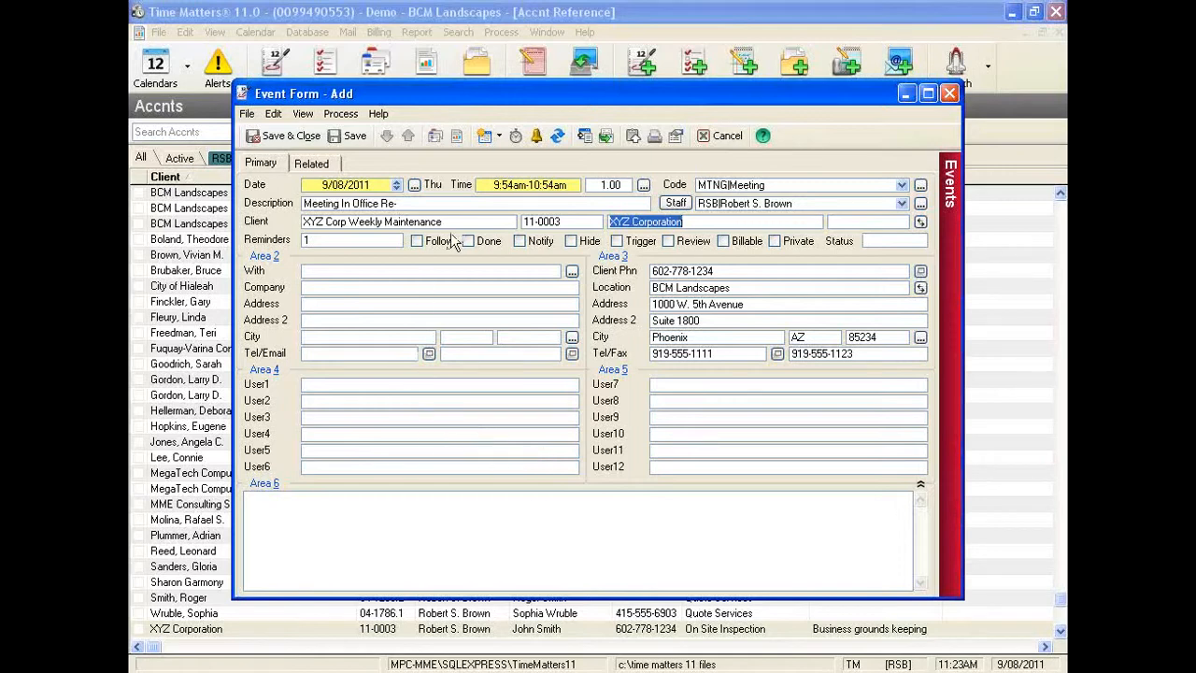
Set the event's start time to 2:30pm and its duration to 1 hour
{"action": "left_click_drag", "start_coordinate": [487, 183], "coordinate": [583, 193]}
{"action": "type", "text": "232"}
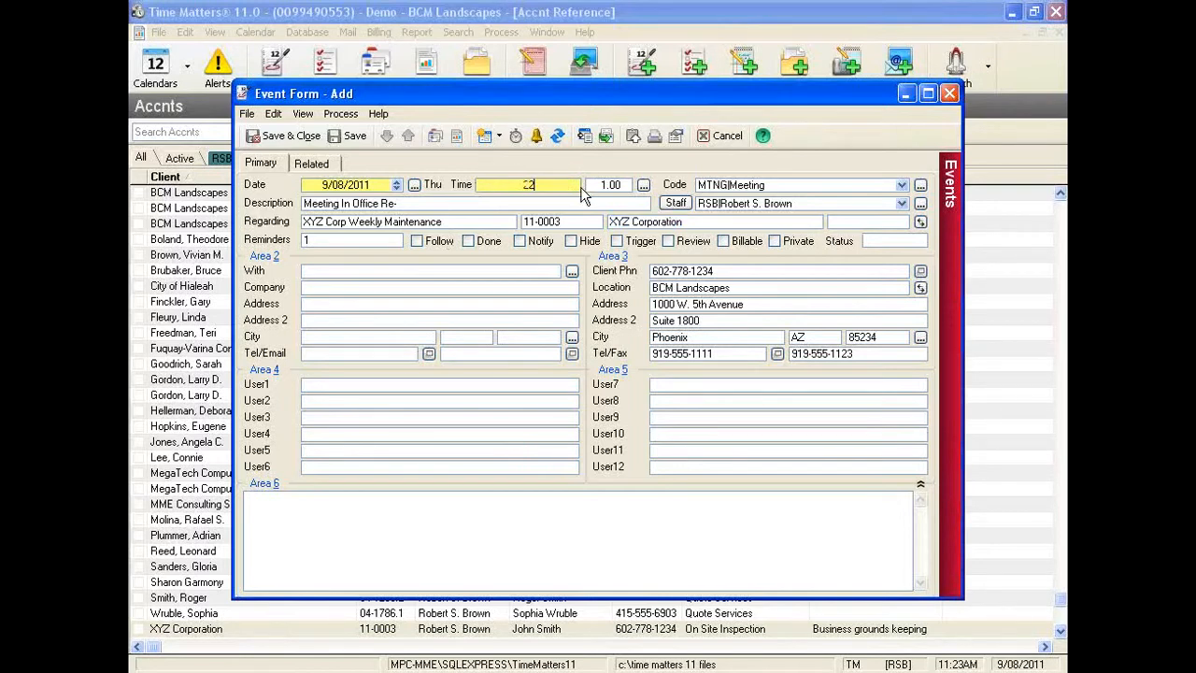
{"action": "key", "text": "Tab"}
{"action": "type", "text": "1"}
{"action": "key", "text": "Tab"}
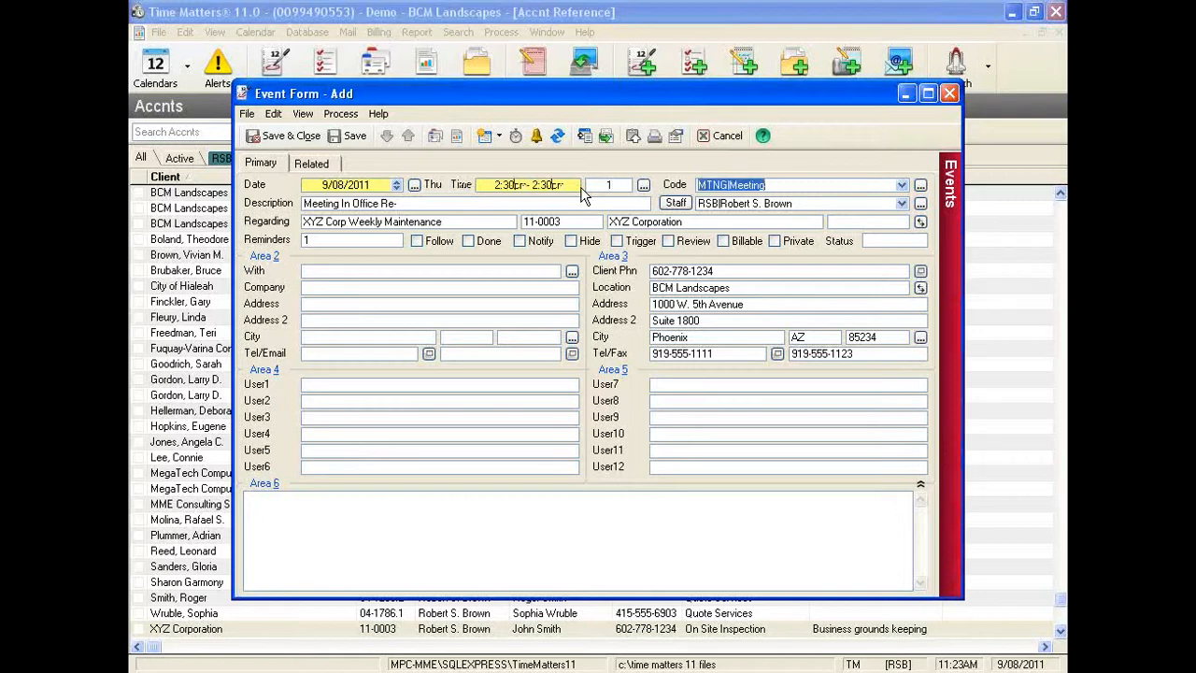
Complete the event description with "Emplyee Review" after "Meeting In Office Re-"
{"action": "left_click", "coordinate": [441, 206]}
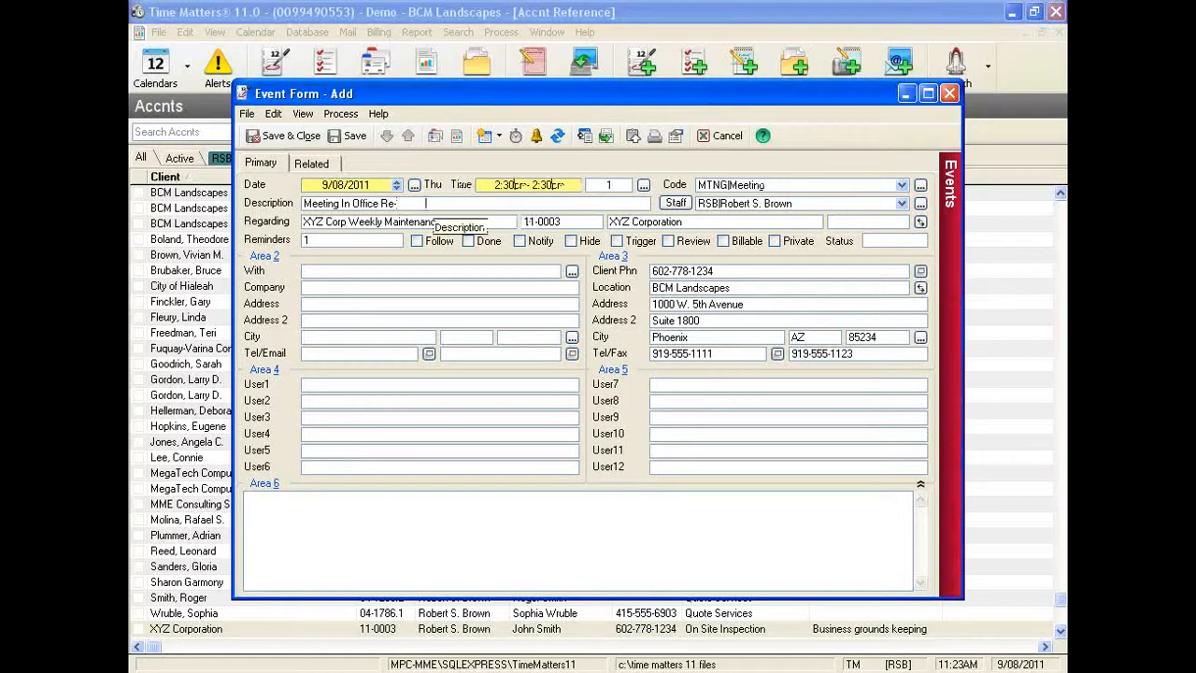
{"action": "type", "text": "Emp"}
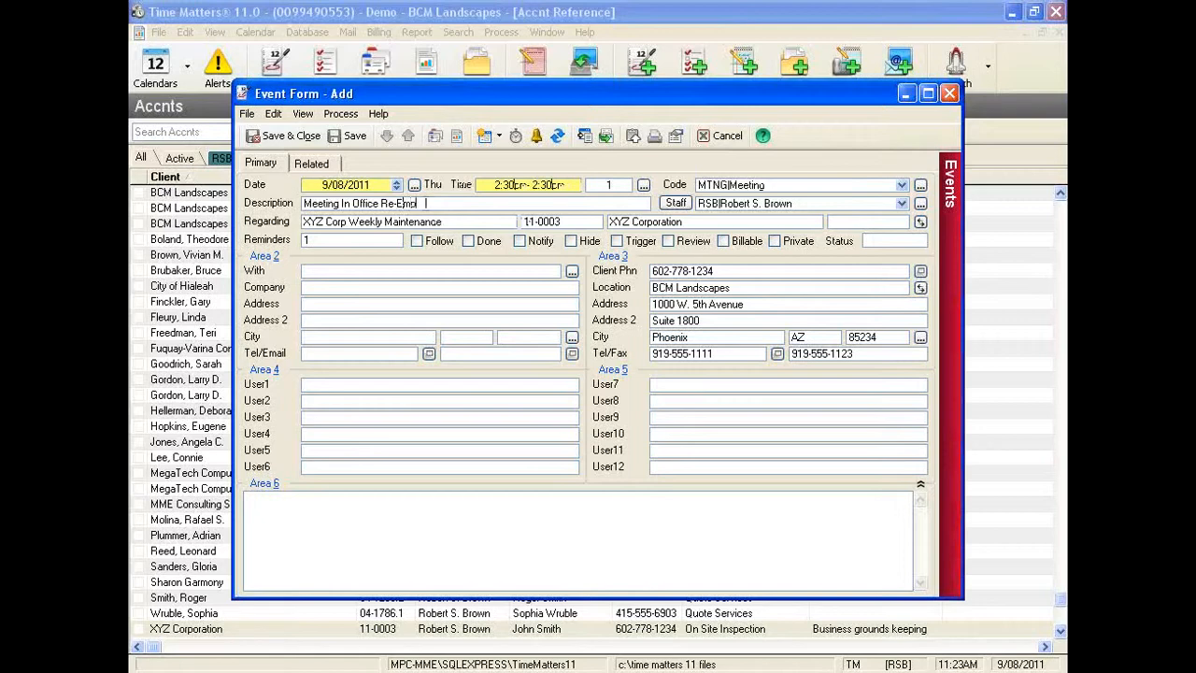
{"action": "type", "text": "loyee Review"}
Choose the BCM Landscapes employee contact as the person the meeting is with, then save and close the event
{"action": "left_click", "coordinate": [572, 271]}
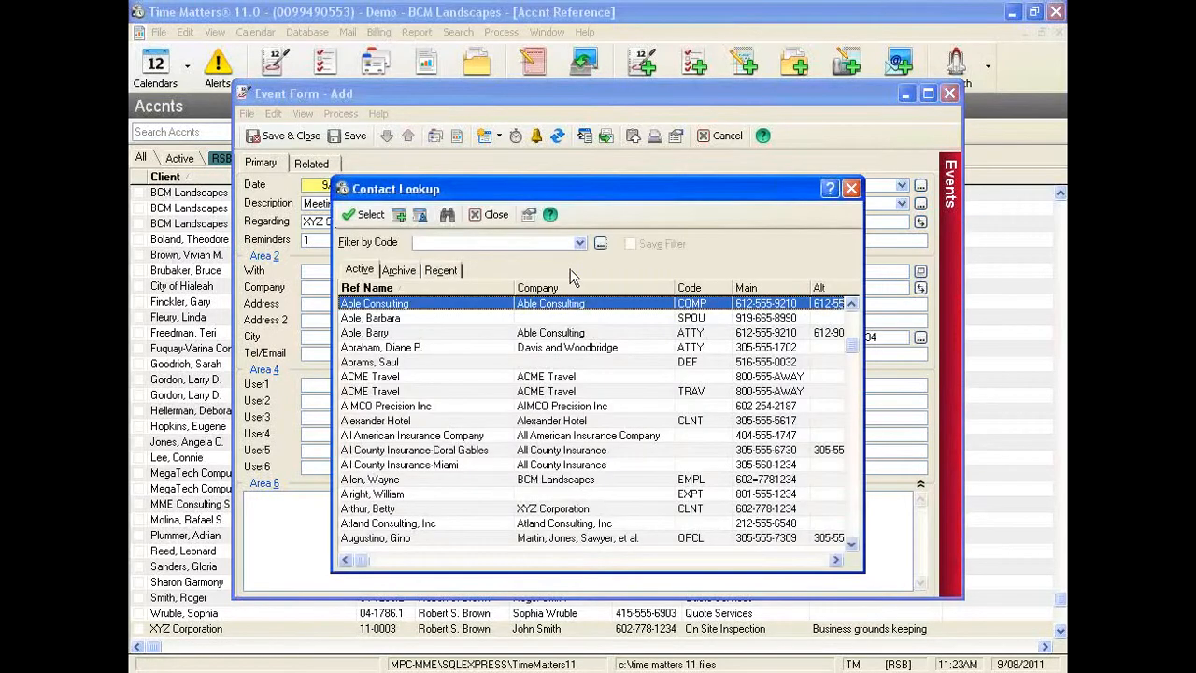
{"action": "left_click", "coordinate": [421, 482]}
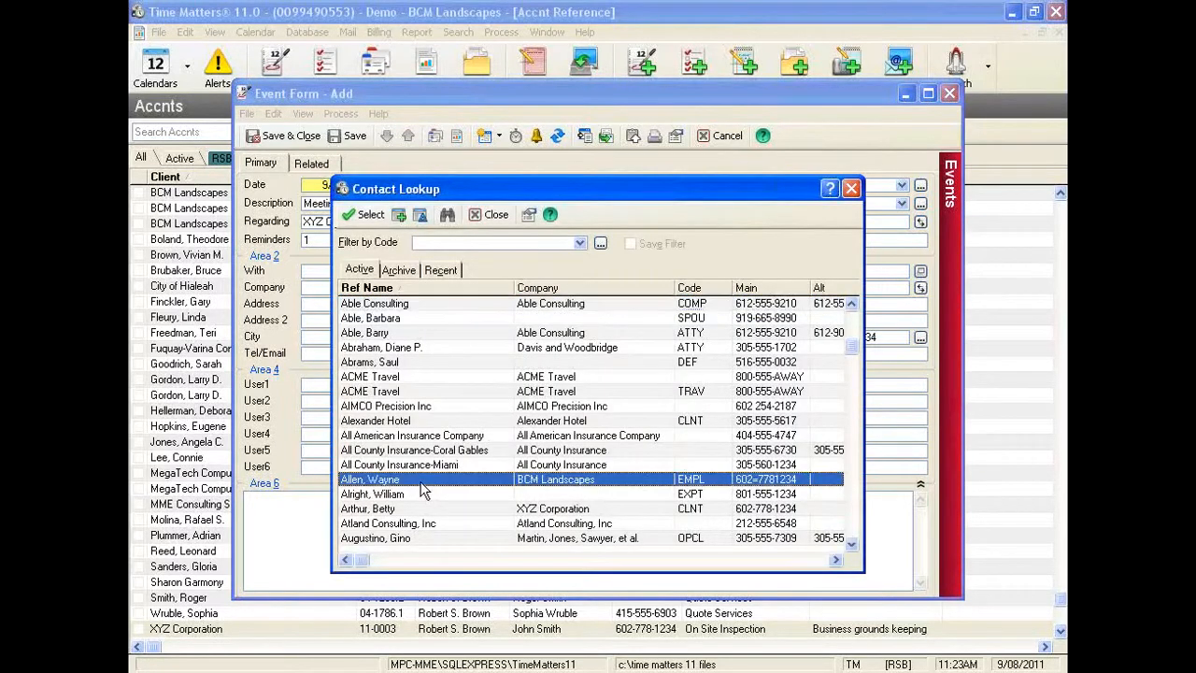
{"action": "double_click", "coordinate": [422, 480]}
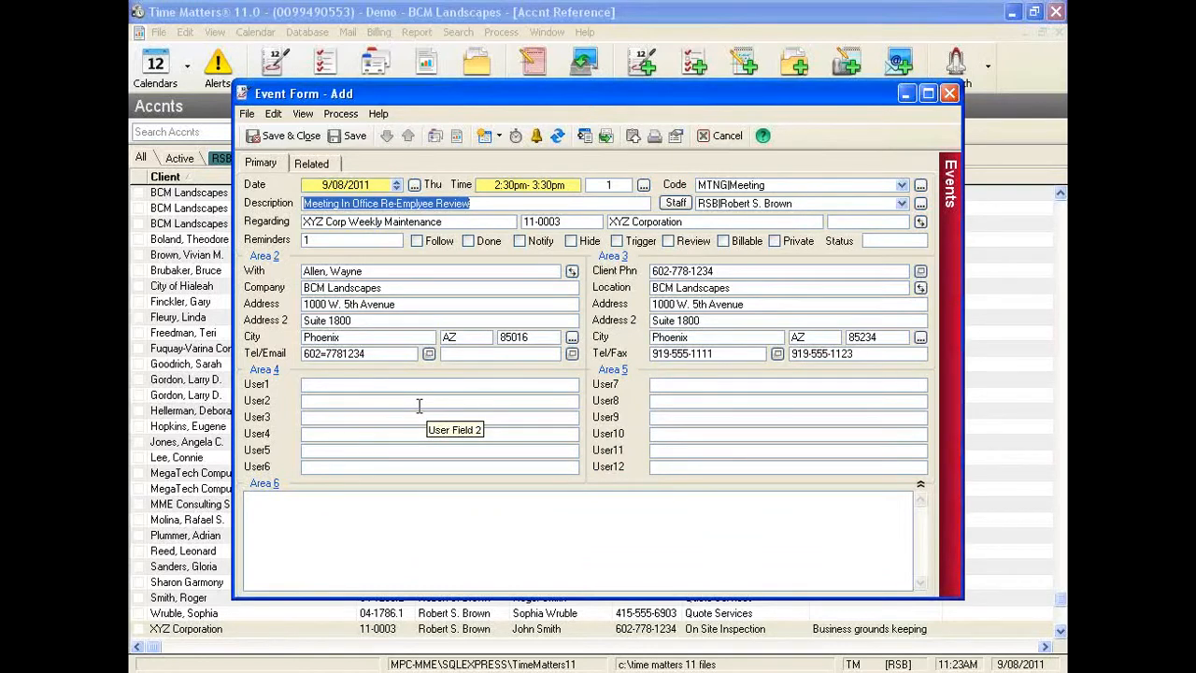
{"action": "left_click", "coordinate": [280, 136]}
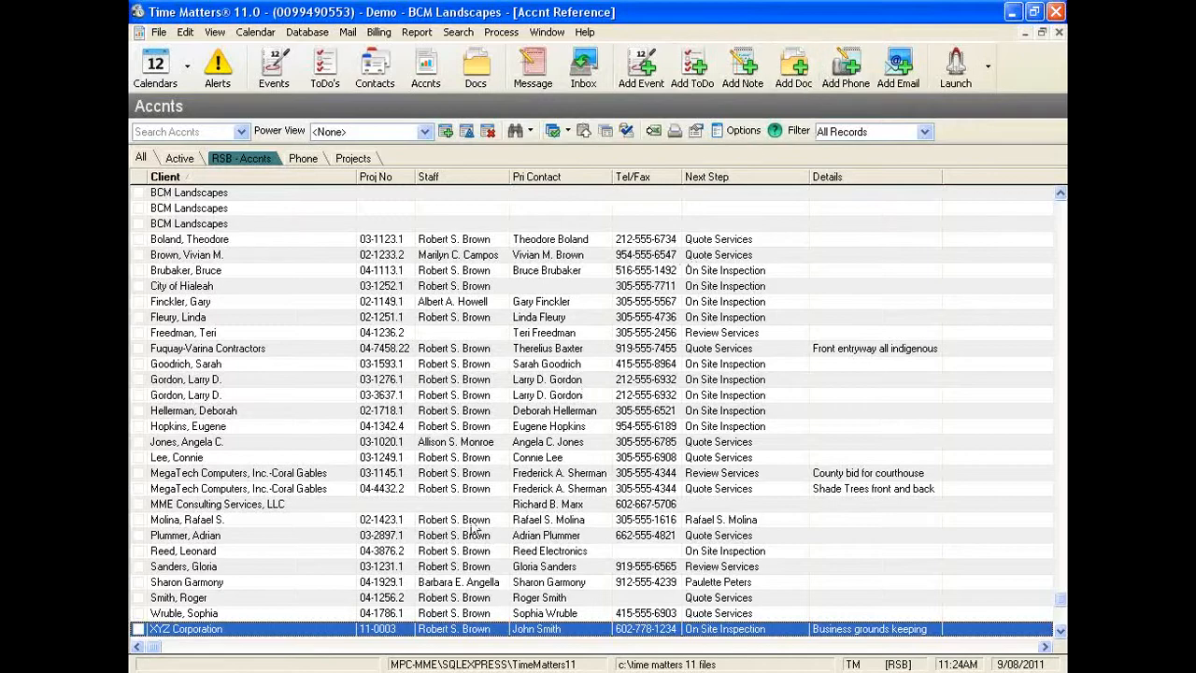
Open the XYZ Corporation account and review its secondary, additional, related, notes, documents, phone and email sections, returning to the primary details
{"action": "double_click", "coordinate": [434, 629]}
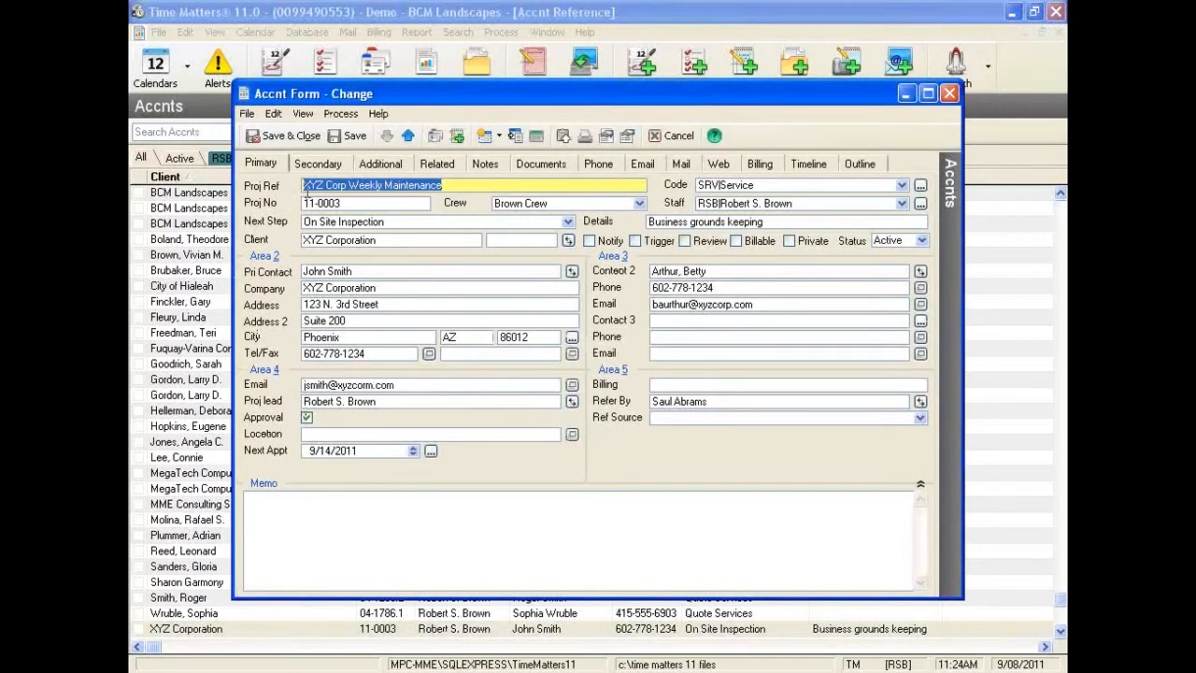
{"action": "left_click", "coordinate": [252, 164]}
{"action": "left_click", "coordinate": [325, 165]}
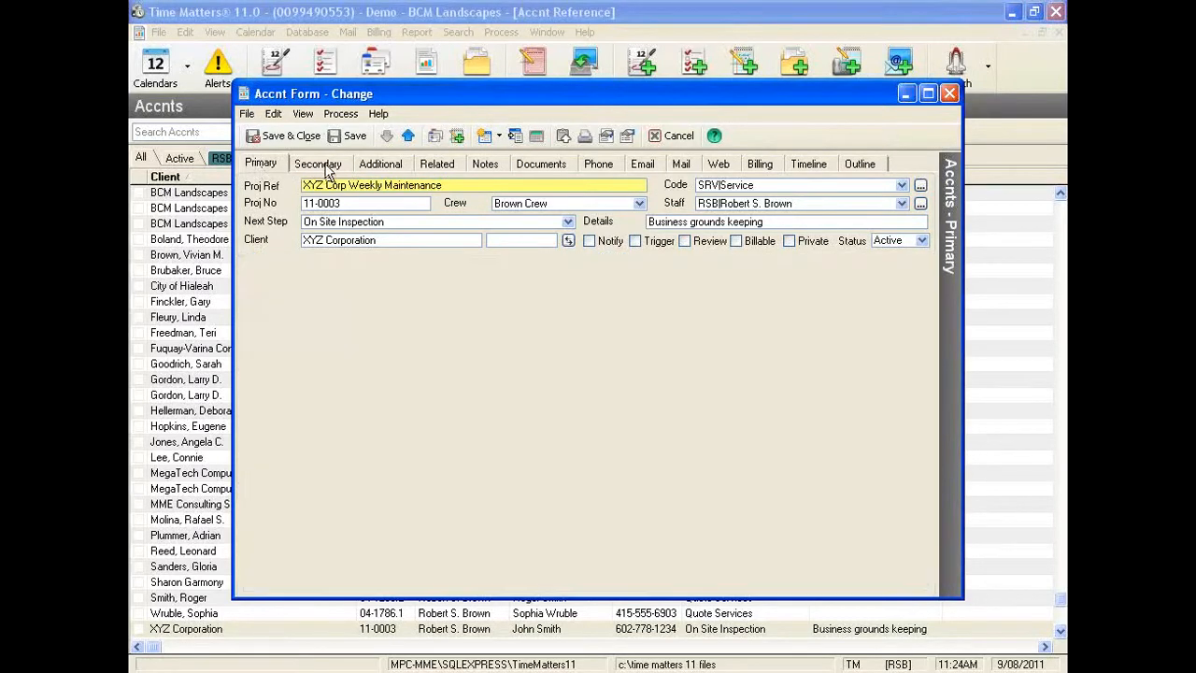
{"action": "left_click", "coordinate": [390, 167]}
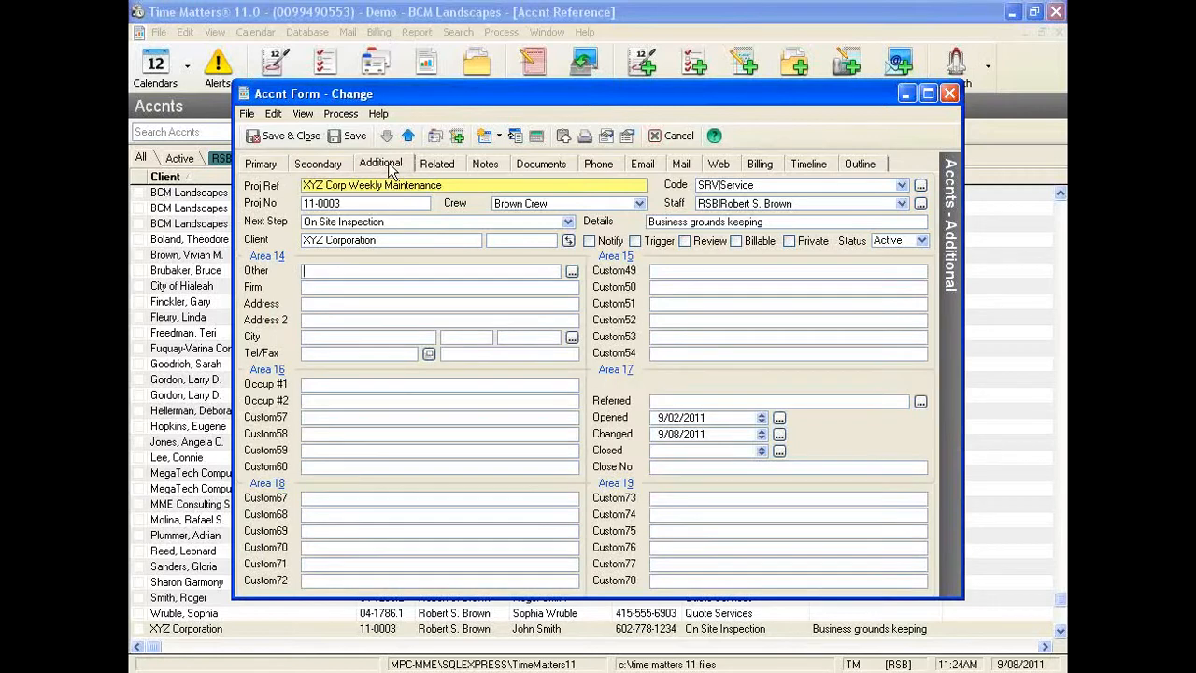
{"action": "left_click", "coordinate": [436, 166]}
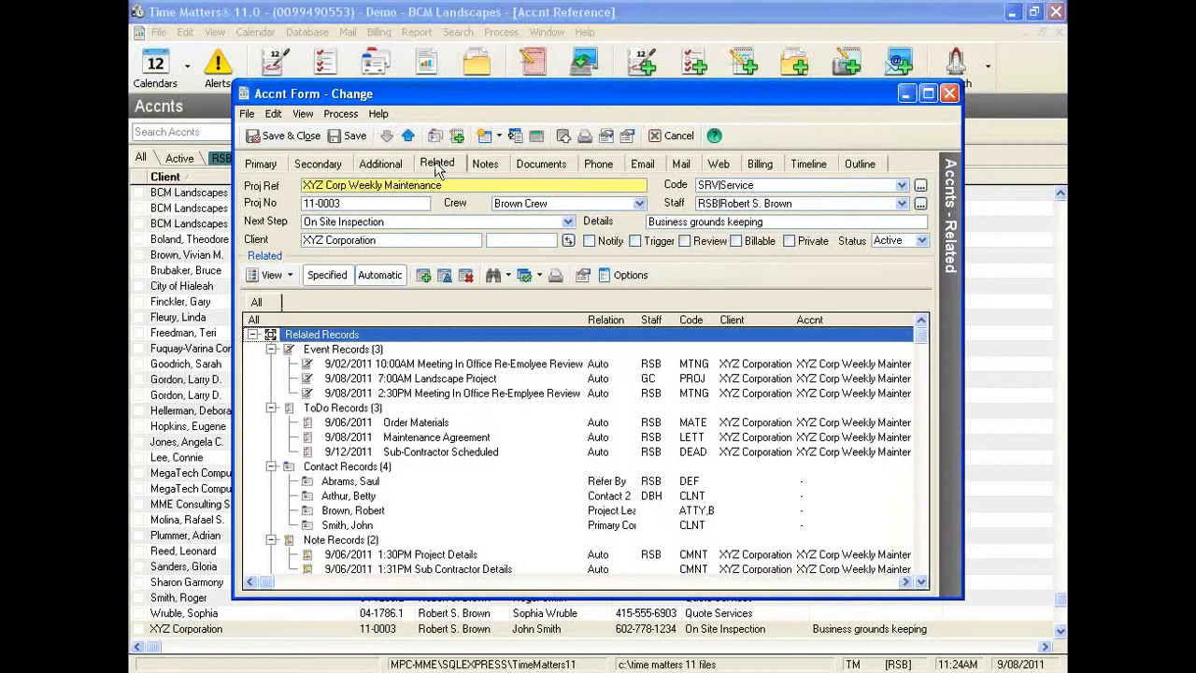
{"action": "left_click", "coordinate": [488, 167]}
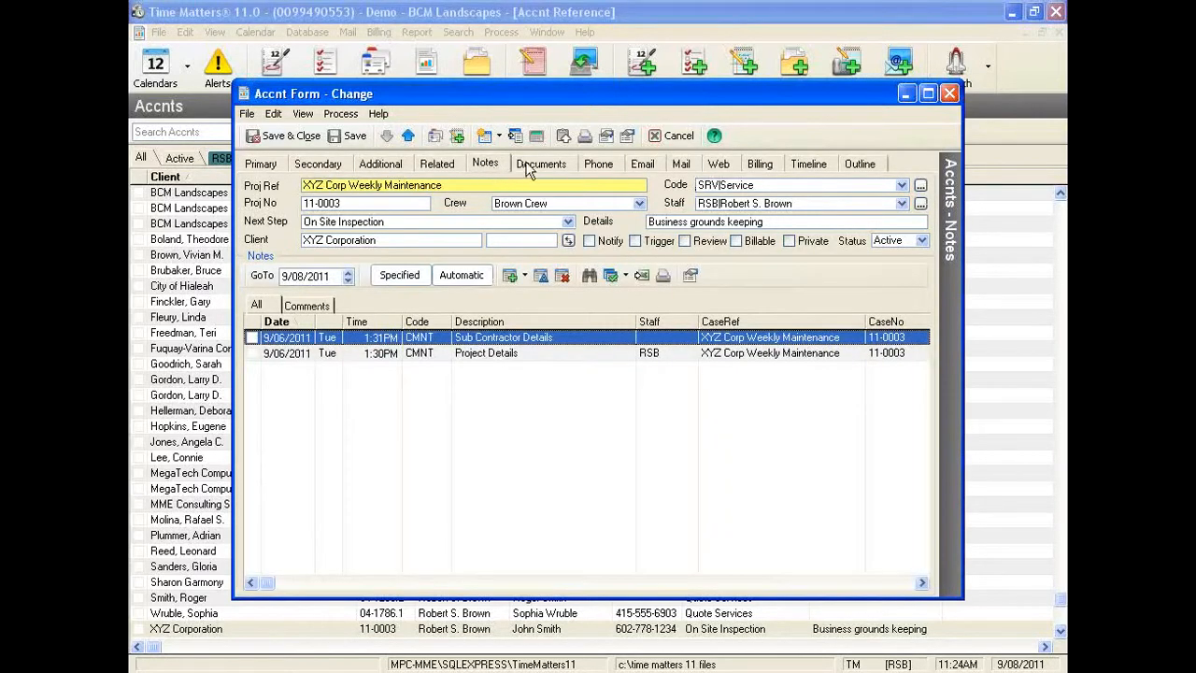
{"action": "left_click", "coordinate": [529, 165]}
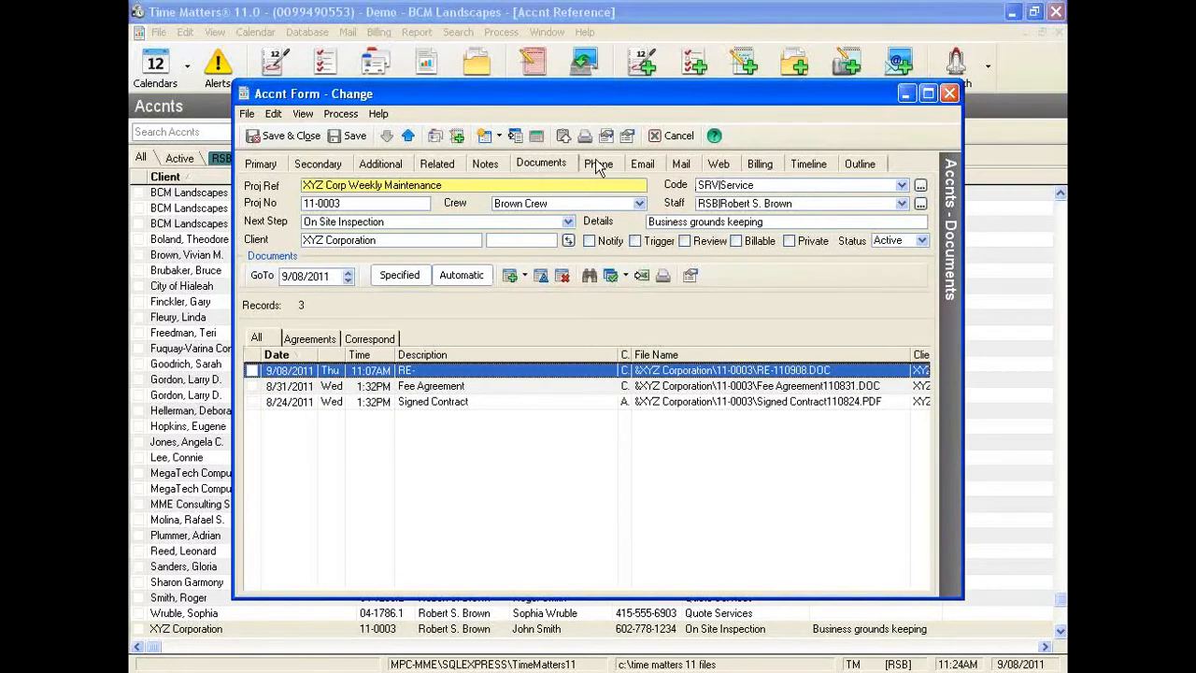
{"action": "left_click", "coordinate": [598, 163]}
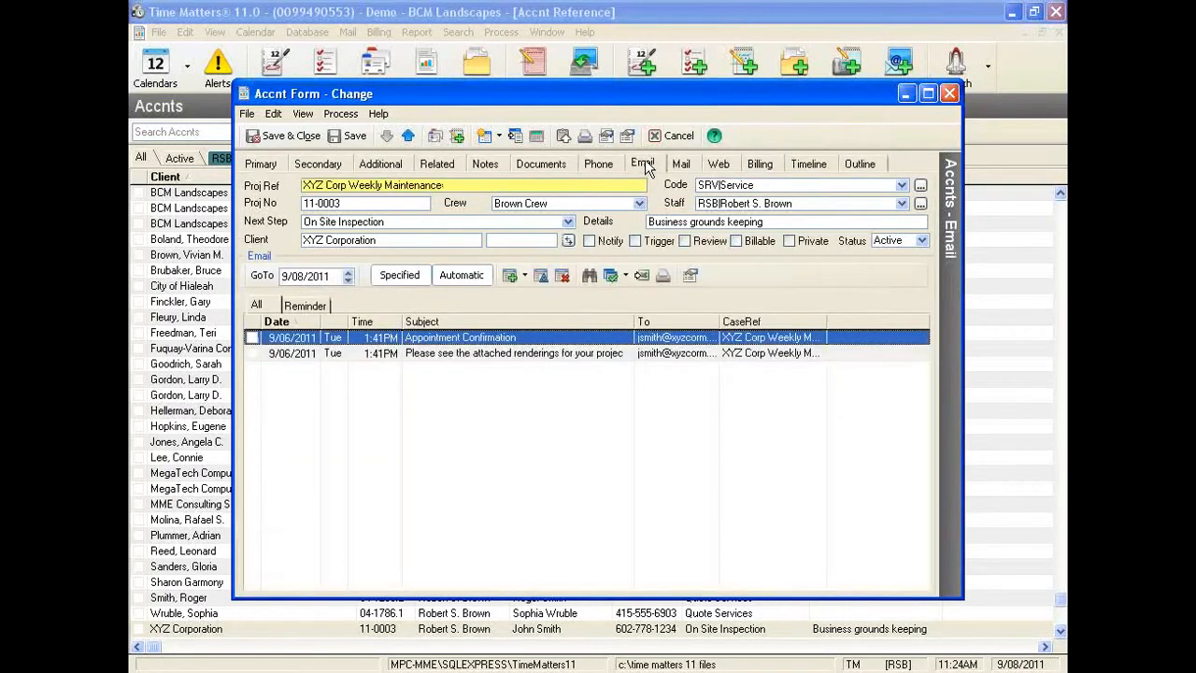
{"action": "left_click", "coordinate": [261, 165]}
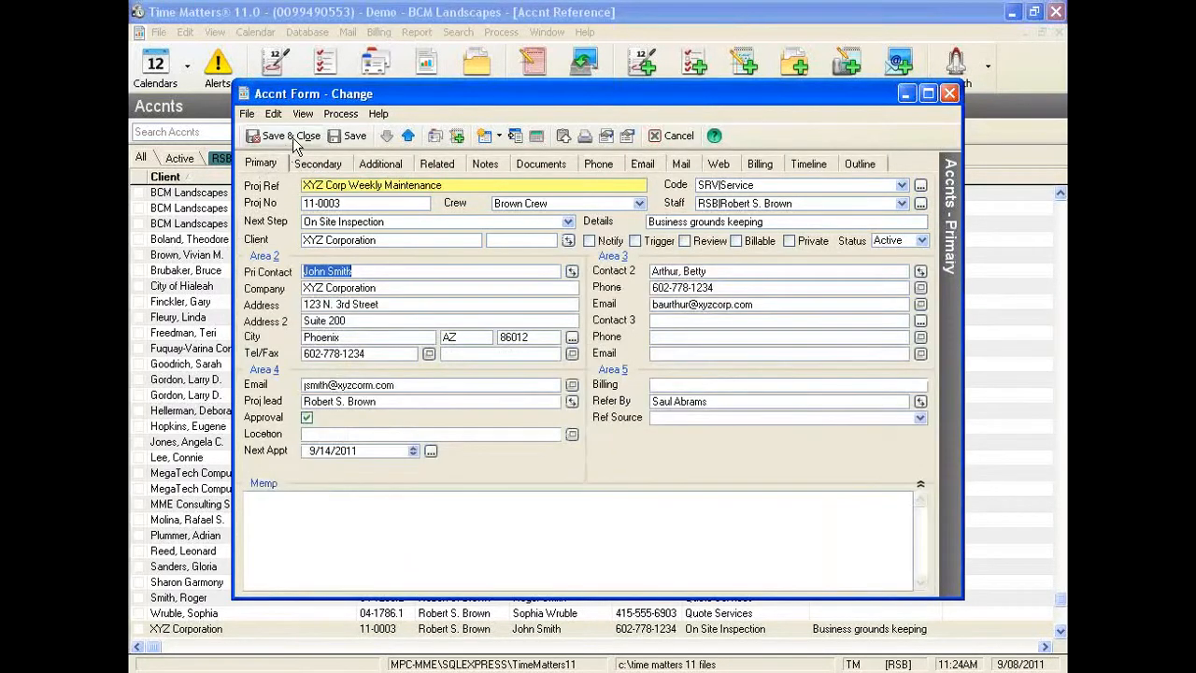
Save and close the XYZ Corporation account, and review the day's events and supporting records on the daily calendar
{"action": "left_click", "coordinate": [290, 136]}
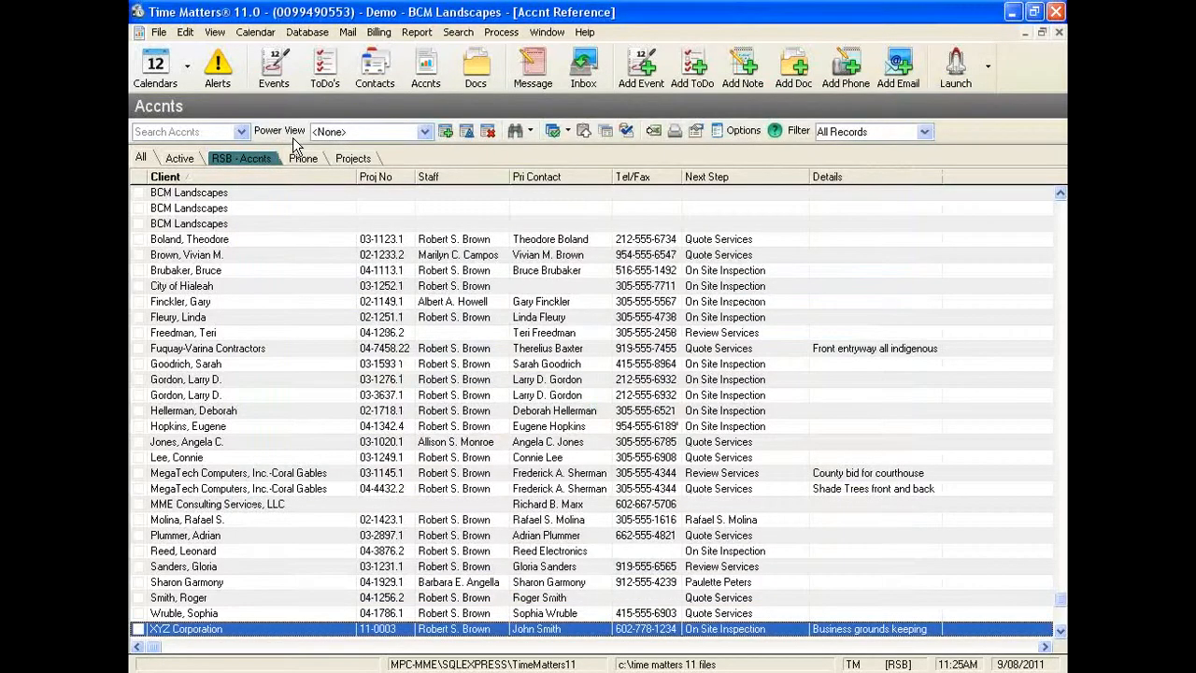
{"action": "left_click", "coordinate": [151, 80]}
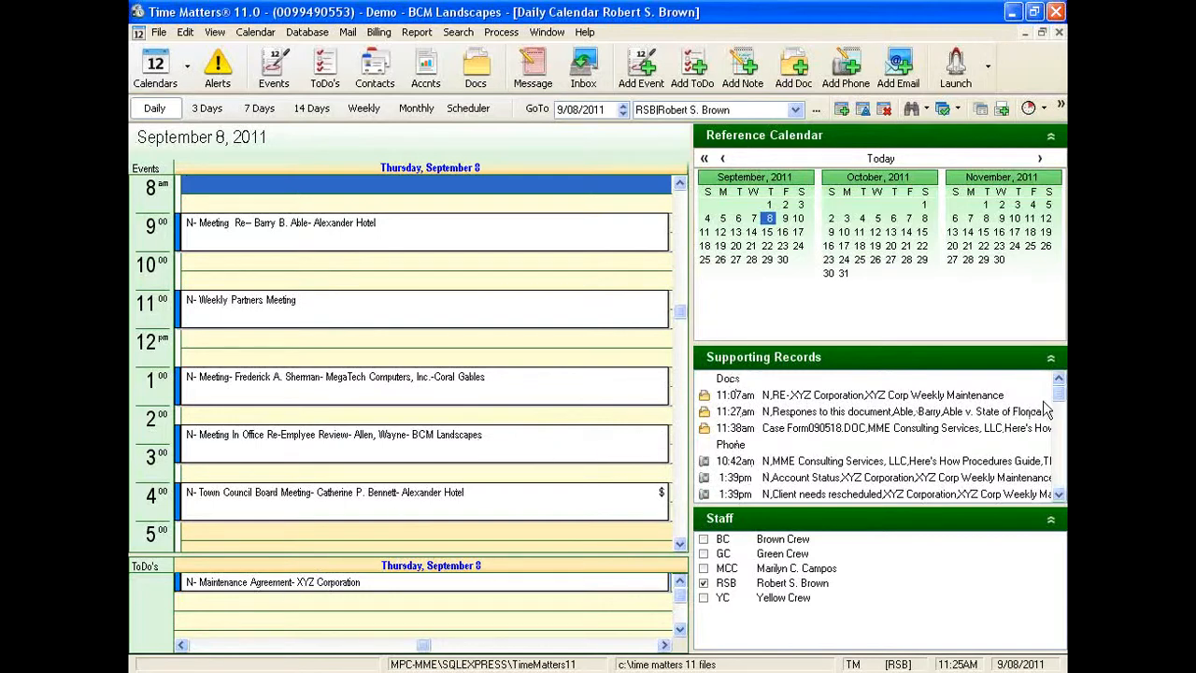
{"action": "mouse_move", "coordinate": [1062, 400]}
{"action": "left_mouse_down"}
{"action": "mouse_move", "coordinate": [1061, 441]}
{"action": "mouse_move", "coordinate": [1061, 399]}
{"action": "left_mouse_up"}
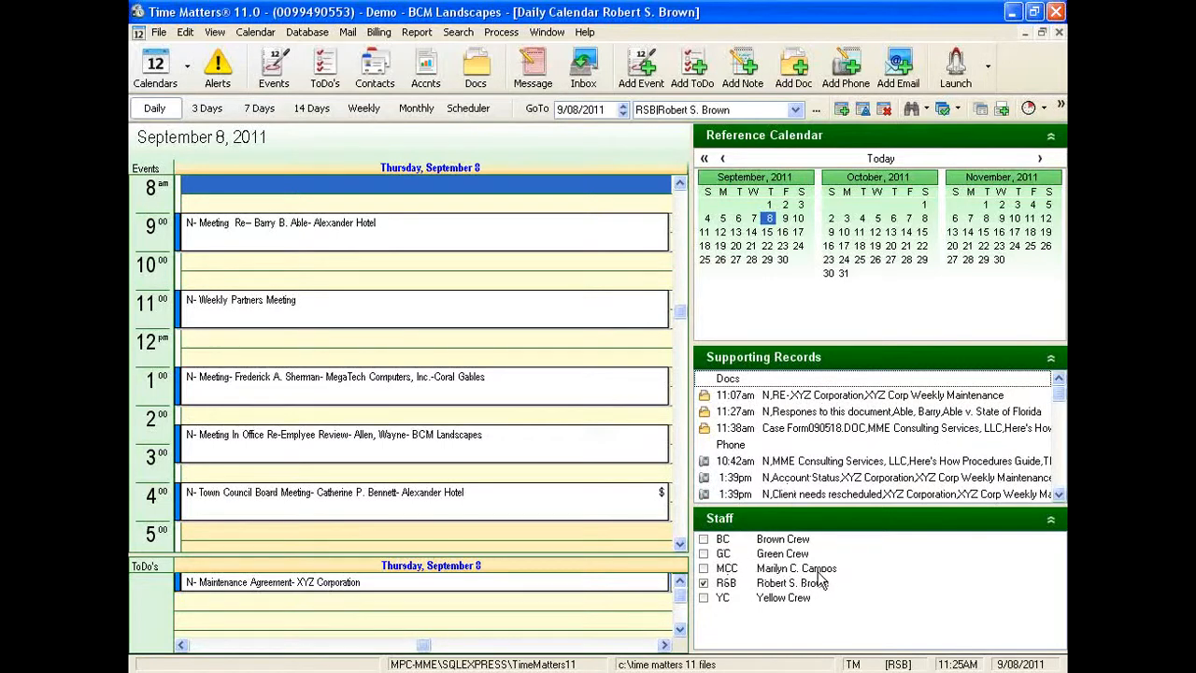
Add staff member MCC and the Brown, Green and Yellow Crews to the daily calendar
{"action": "left_click", "coordinate": [702, 567]}
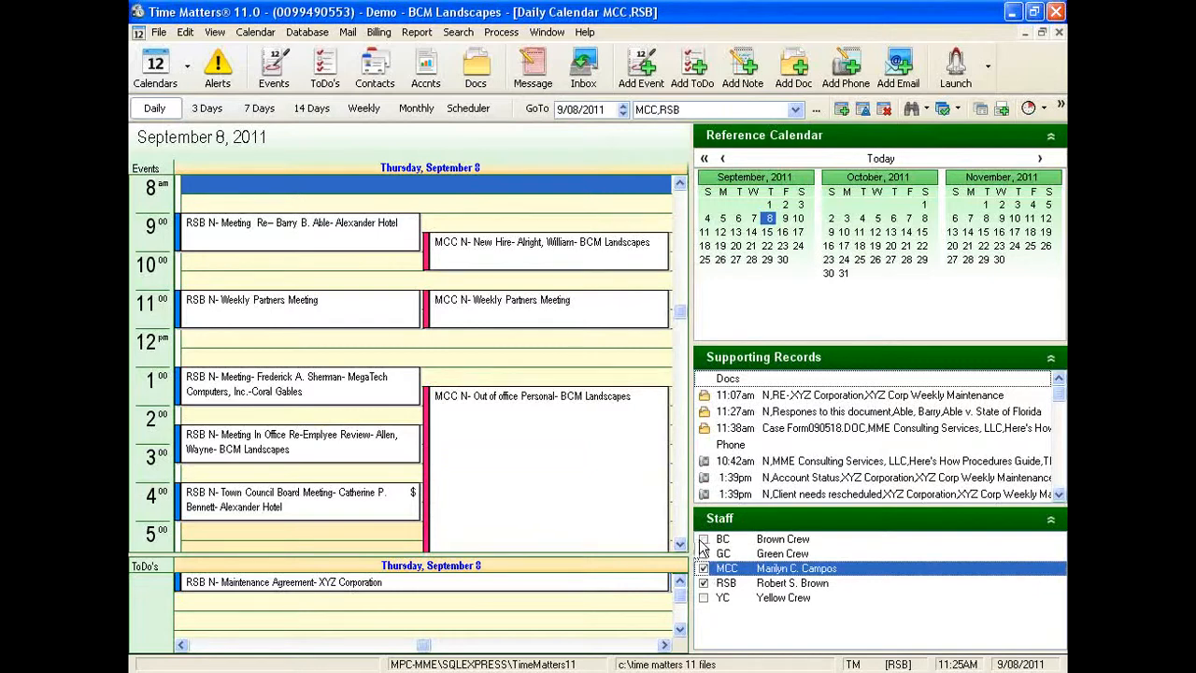
{"action": "left_click", "coordinate": [702, 539]}
{"action": "left_click", "coordinate": [702, 554]}
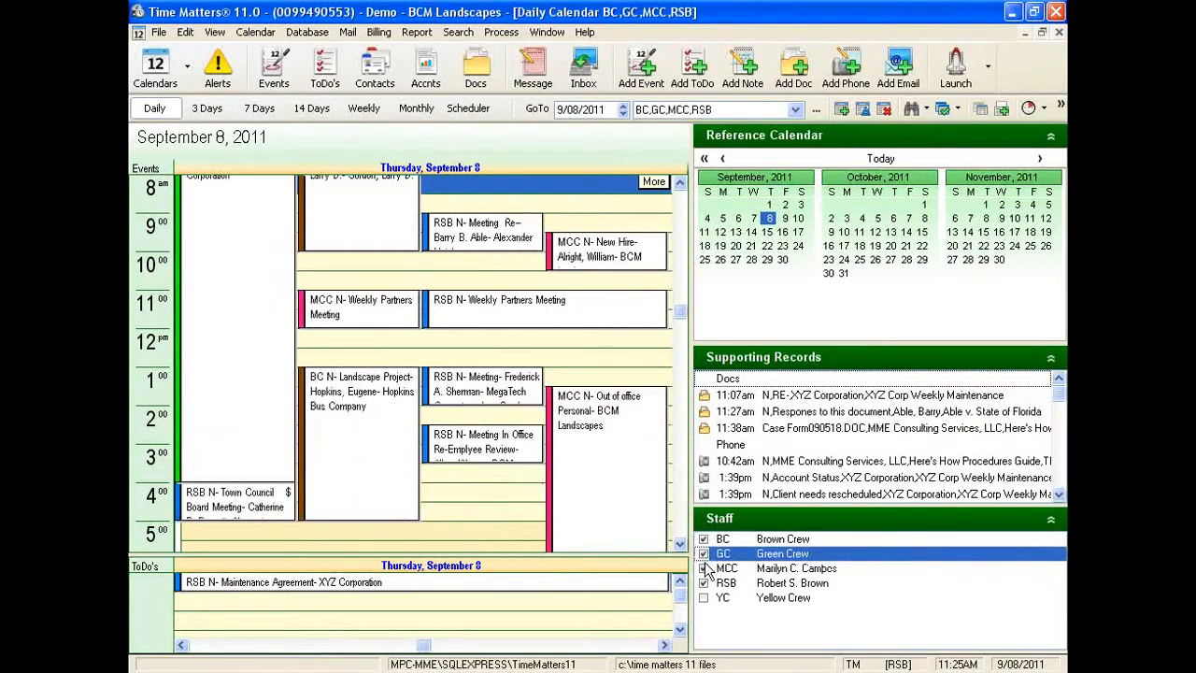
{"action": "left_click", "coordinate": [703, 598]}
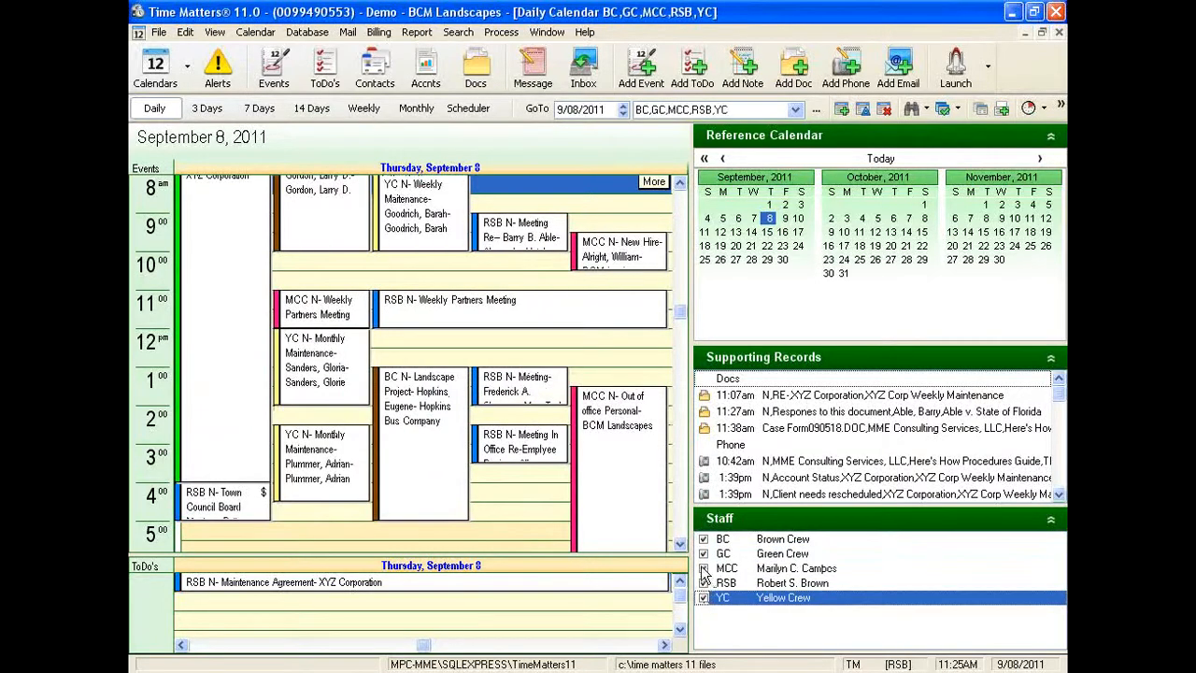
Remove staff members MCC and RSB from the calendar and view the three crews' availability in the Scheduler
{"action": "left_click", "coordinate": [702, 568]}
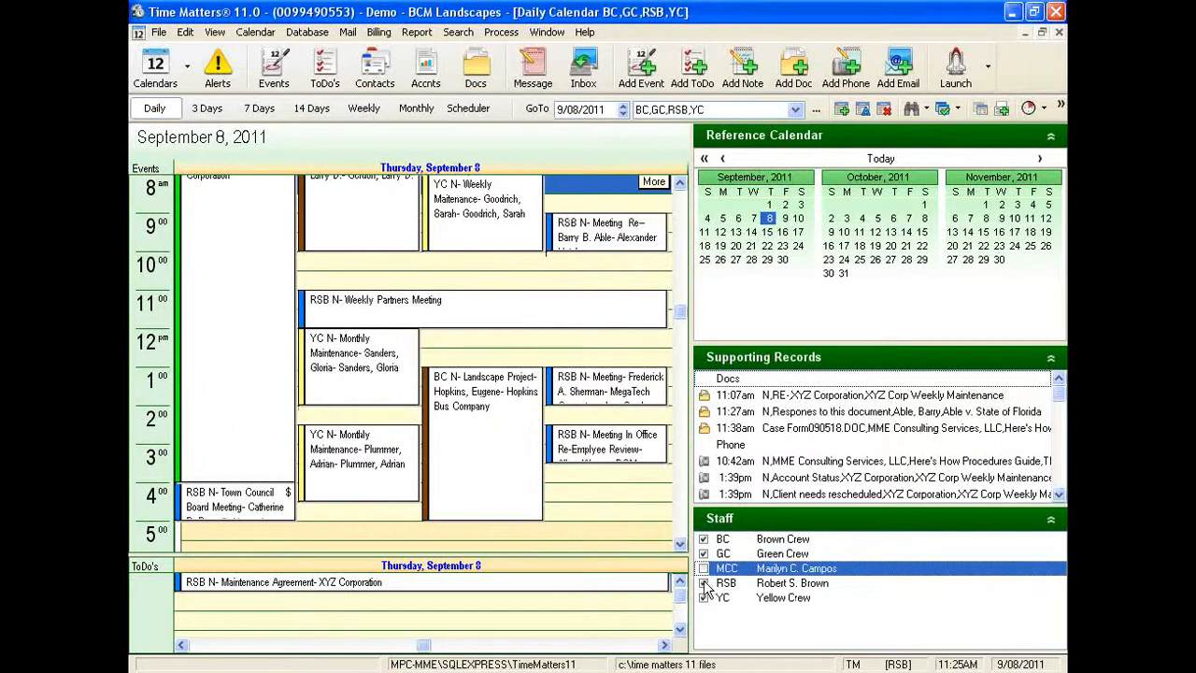
{"action": "left_click", "coordinate": [704, 582]}
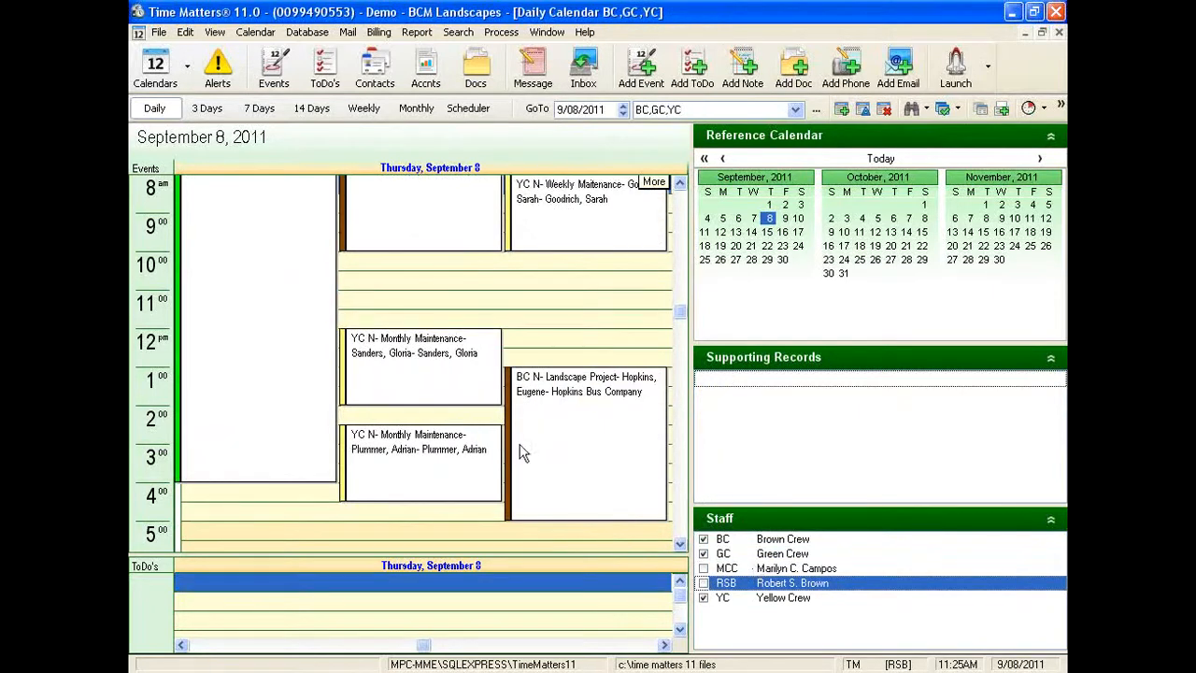
{"action": "left_click", "coordinate": [680, 186]}
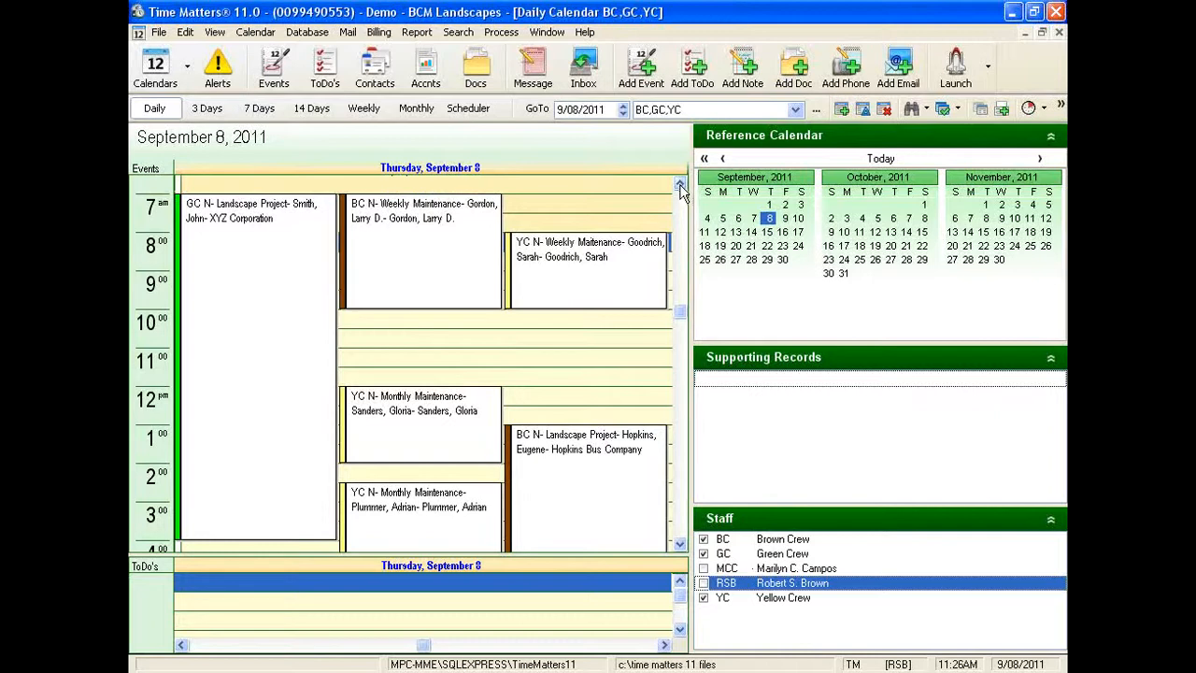
{"action": "left_click", "coordinate": [471, 108]}
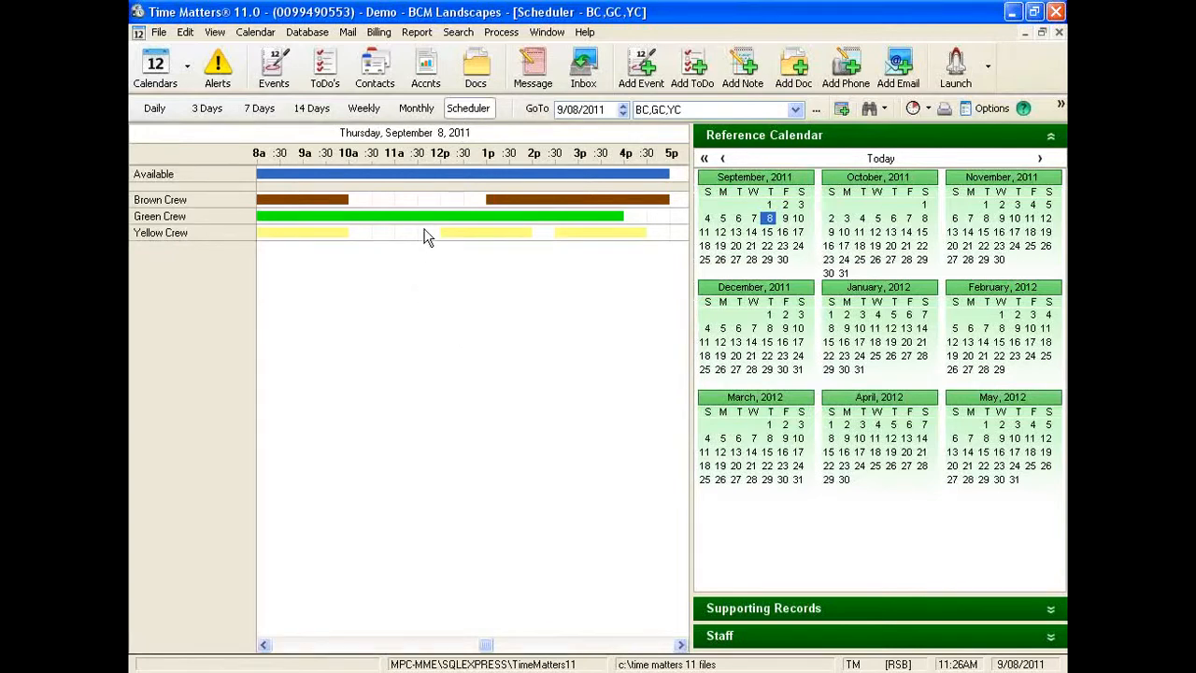
Export the list of active accounts to Excel and close the resulting workbook without saving
{"action": "left_click", "coordinate": [422, 77]}
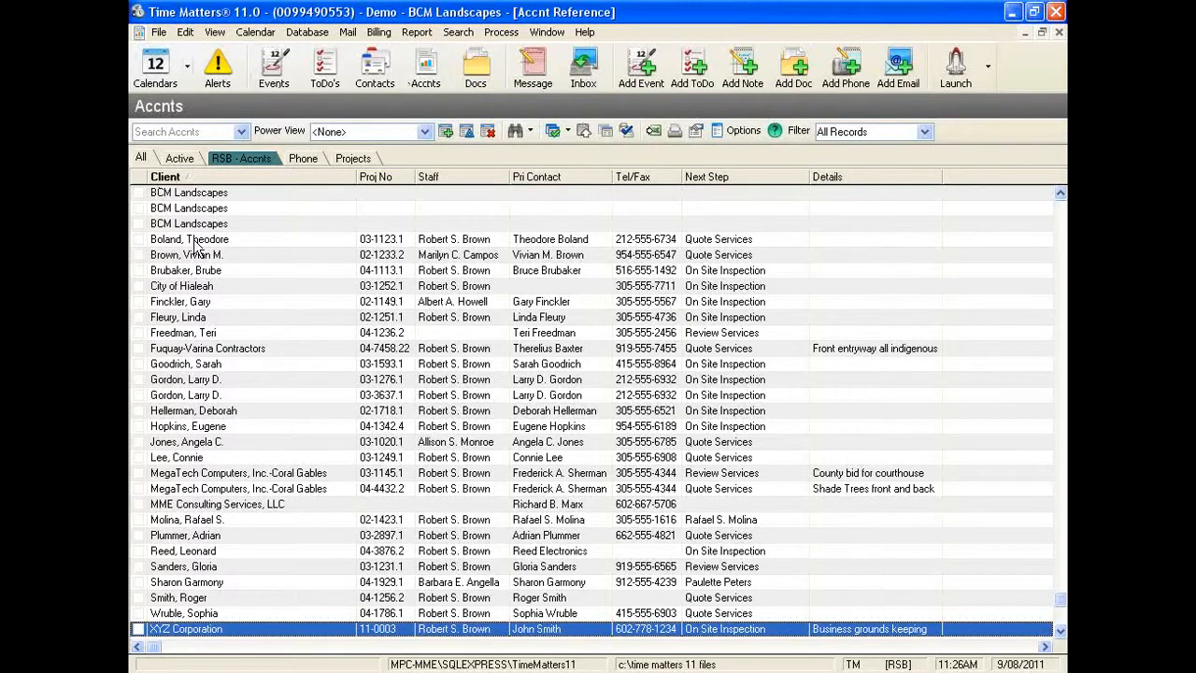
{"action": "left_click", "coordinate": [180, 159]}
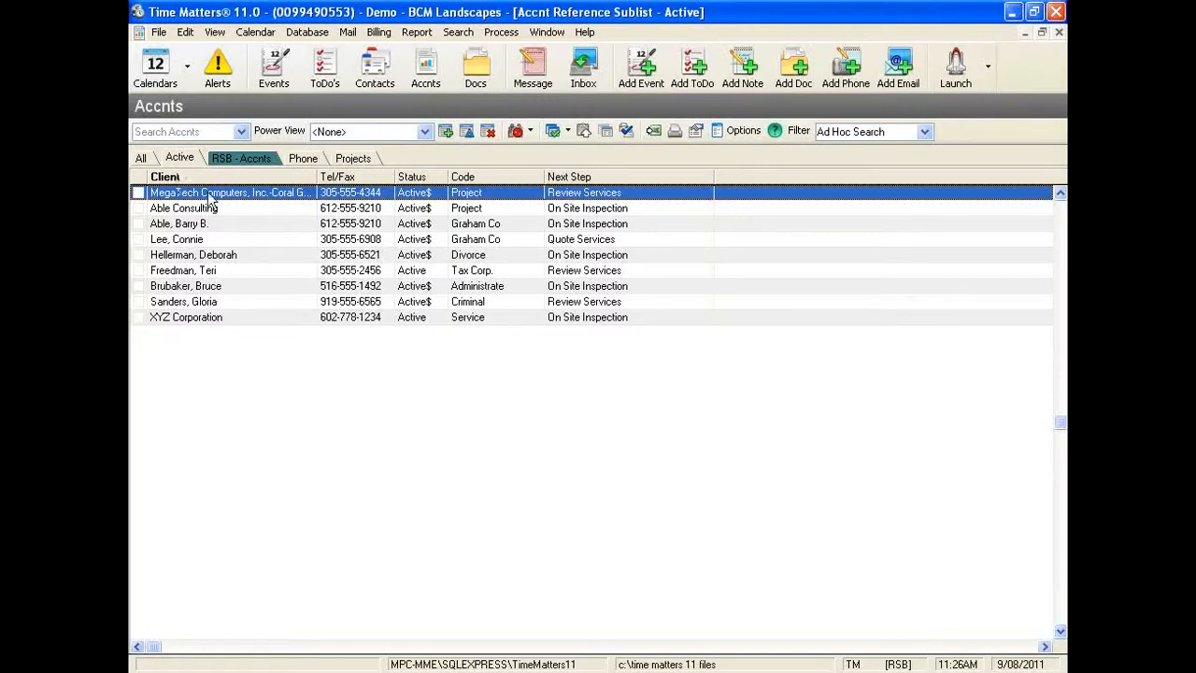
{"action": "left_click", "coordinate": [653, 132]}
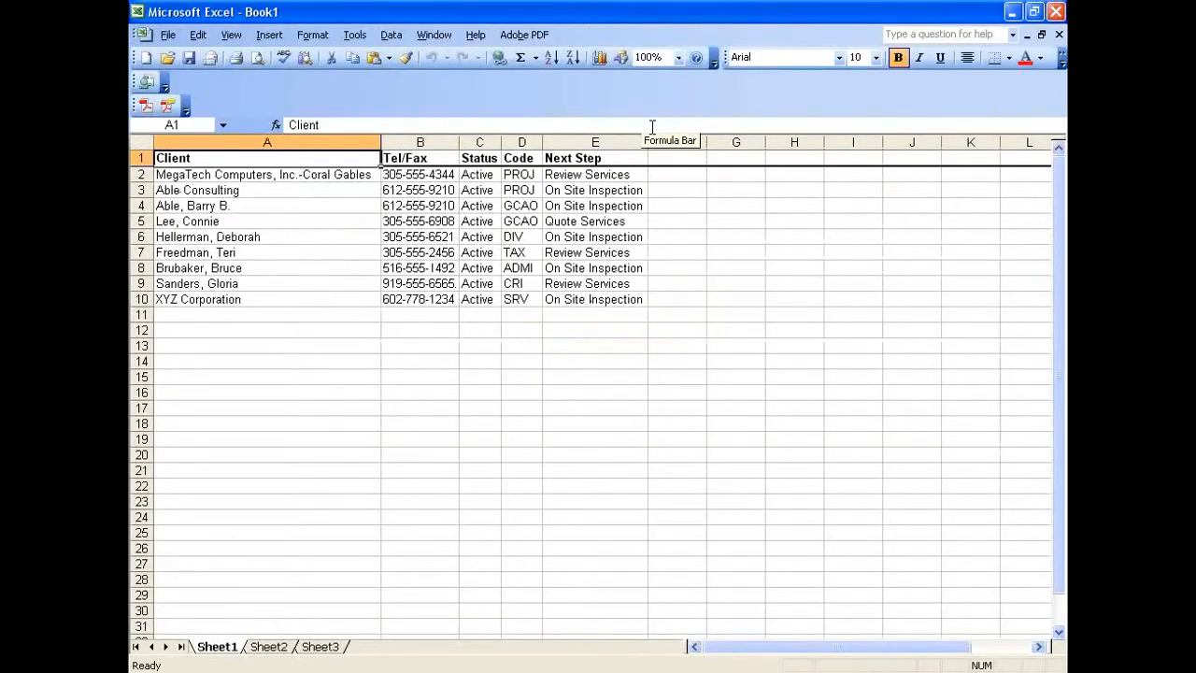
{"action": "left_click", "coordinate": [1055, 12]}
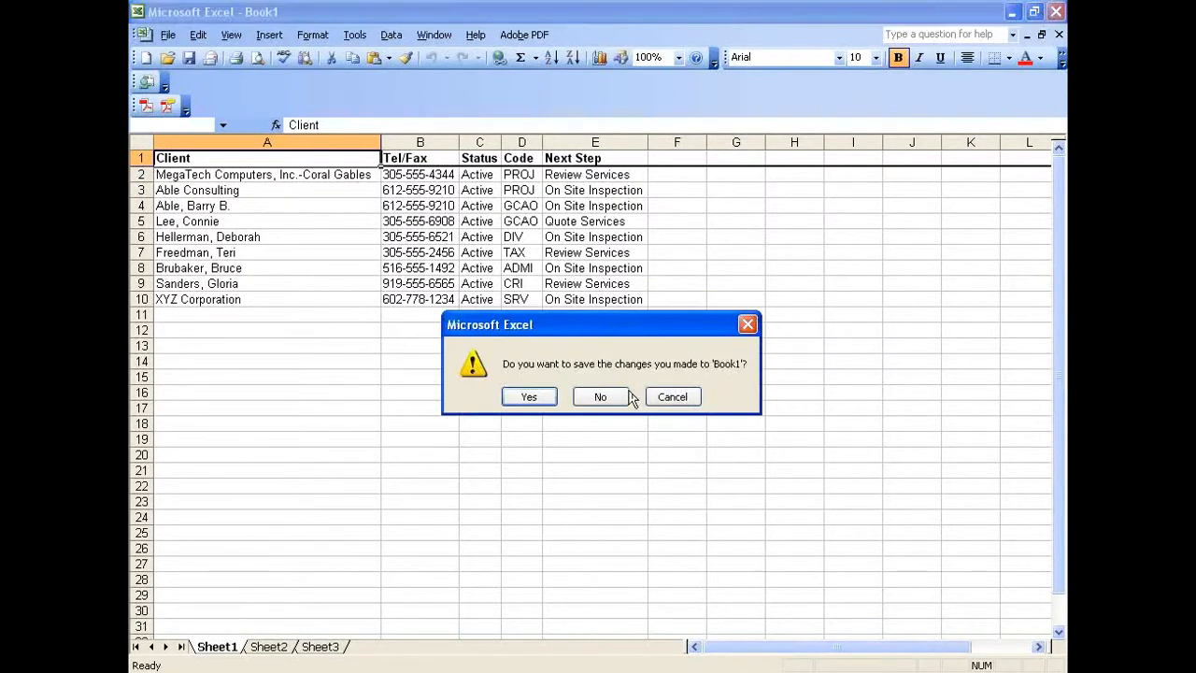
{"action": "left_click", "coordinate": [599, 397]}
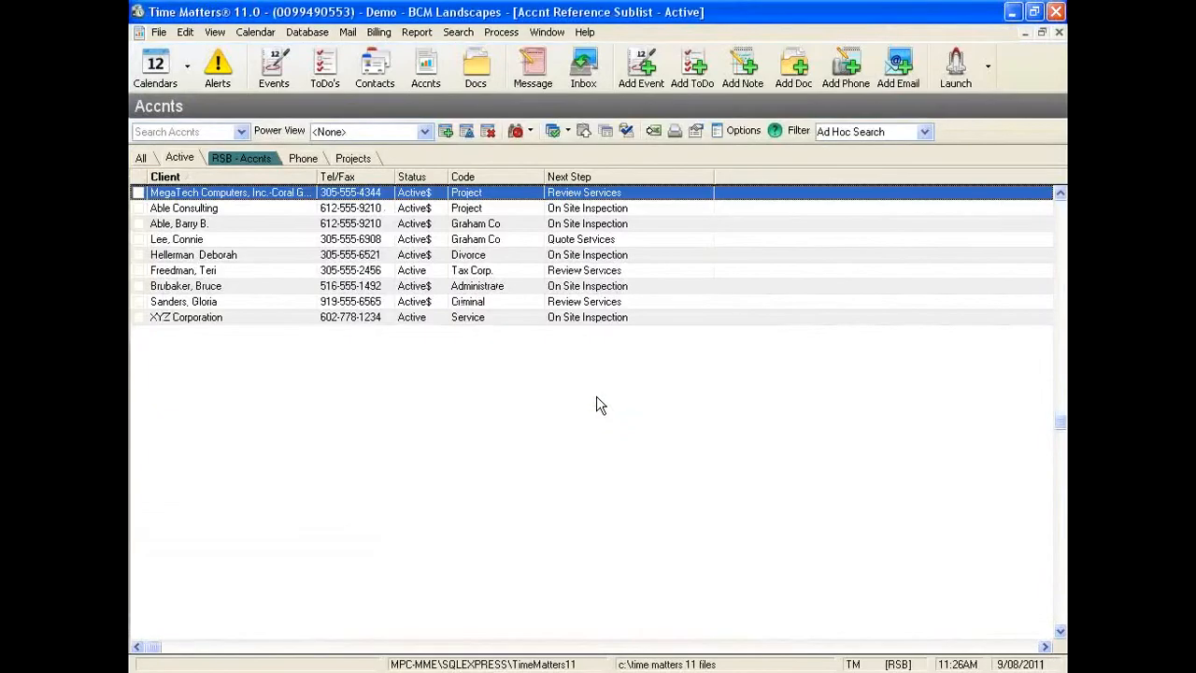
Add a document for the XYZ Corporation account using the "Basic Letter to Primary Contact-Merge" AutoEntry form
{"action": "left_click", "coordinate": [213, 318]}
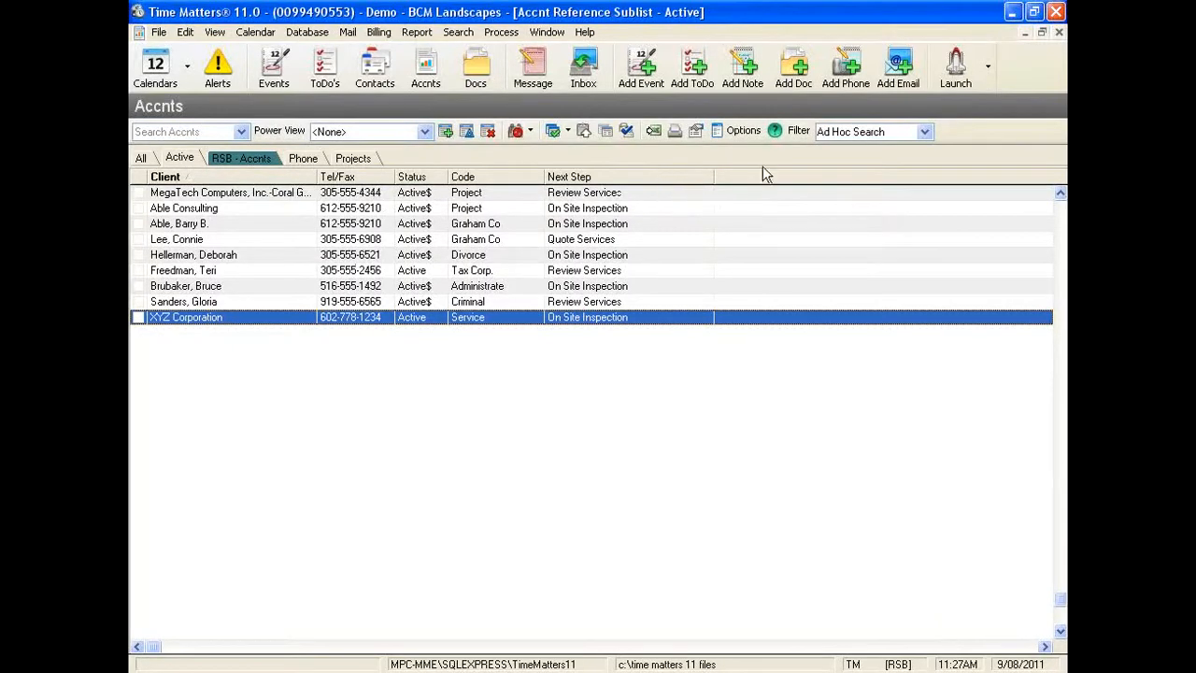
{"action": "left_click", "coordinate": [792, 75]}
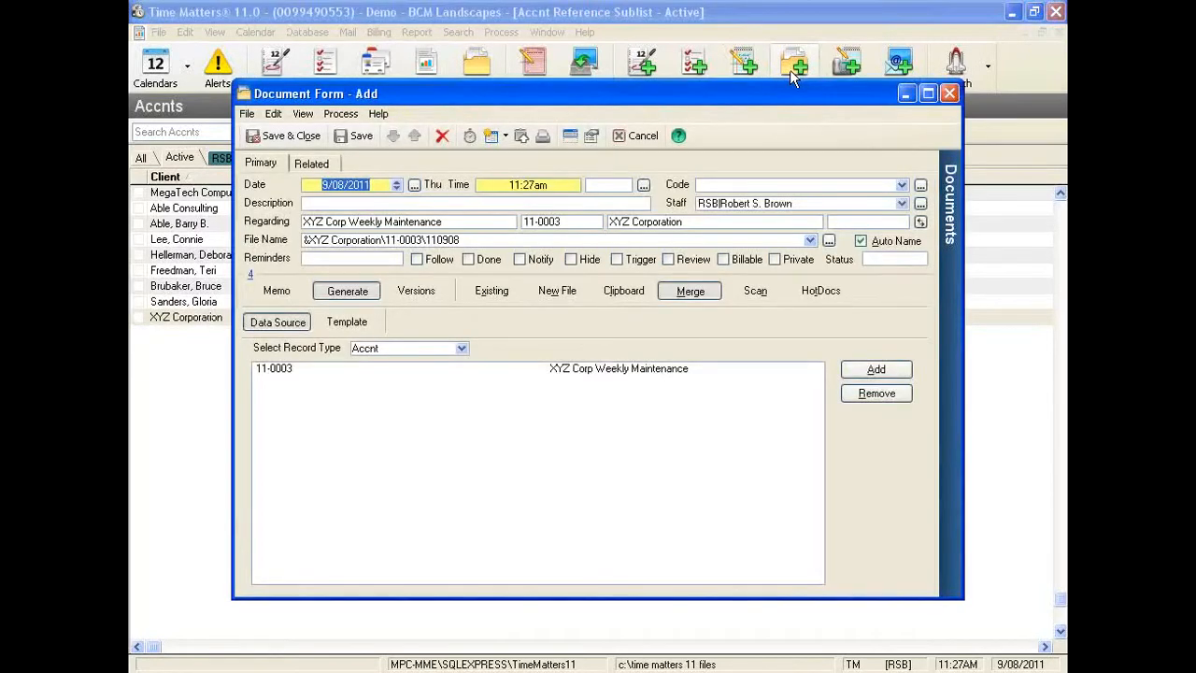
{"action": "left_click", "coordinate": [489, 137]}
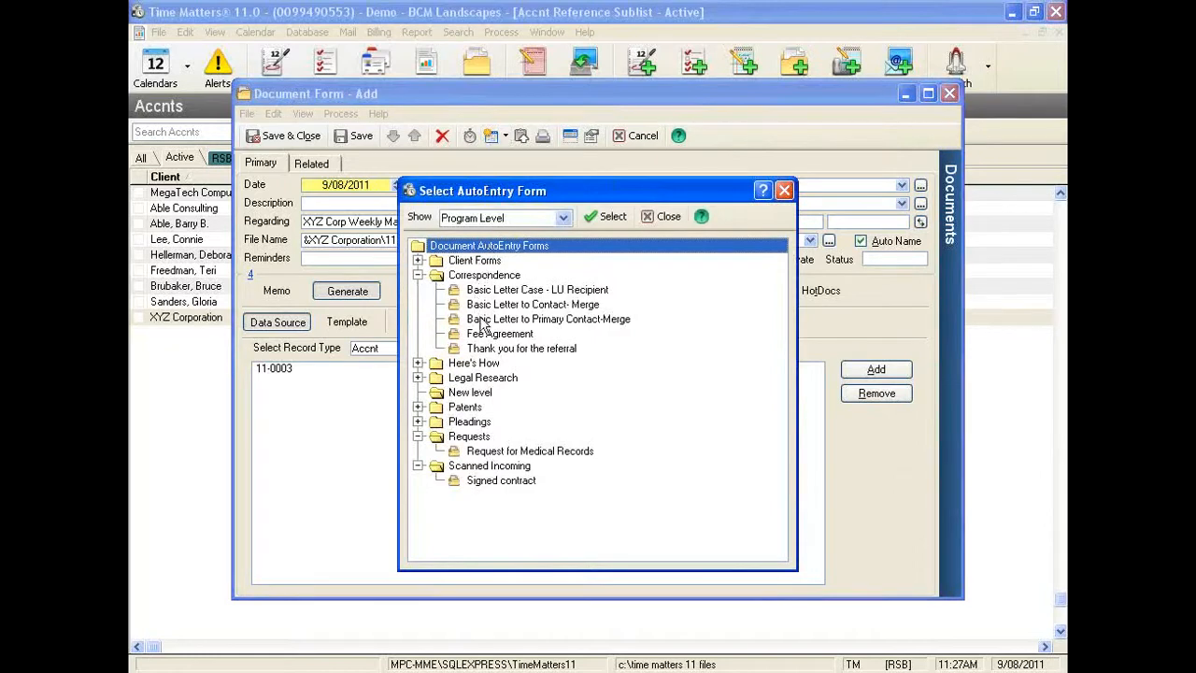
{"action": "double_click", "coordinate": [481, 321]}
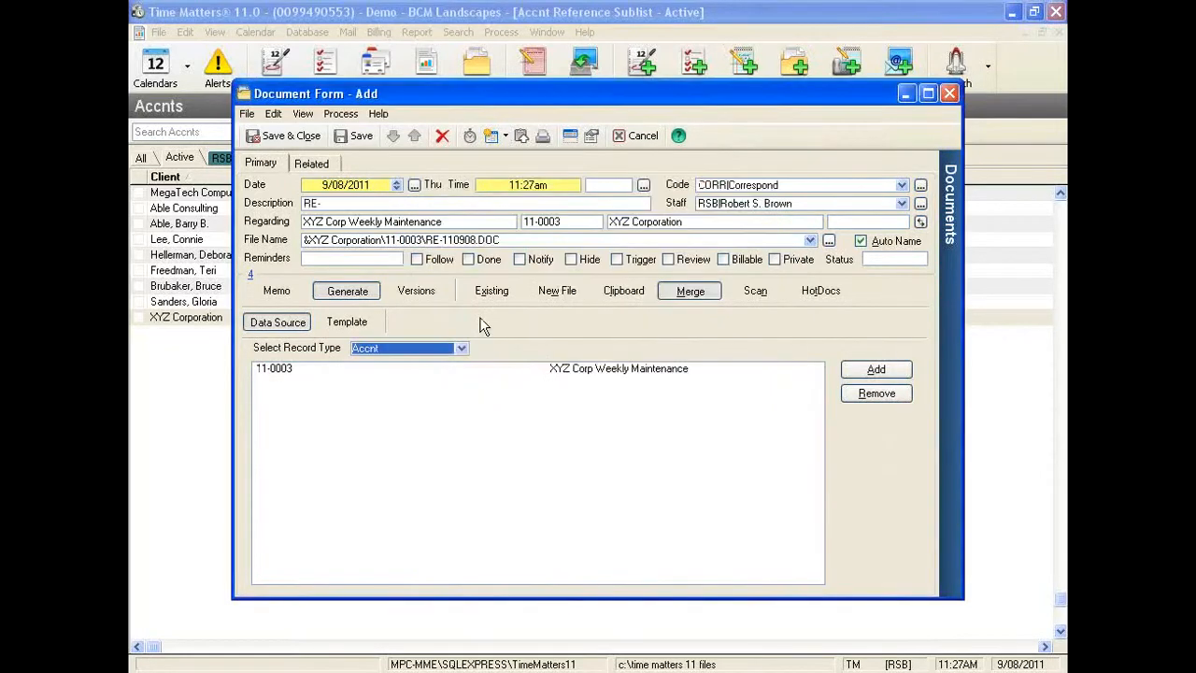
Complete the document description as "RE-Follow up" and merge the account data with the "Basic Letter to Primary Contact" template
{"action": "left_click", "coordinate": [339, 203]}
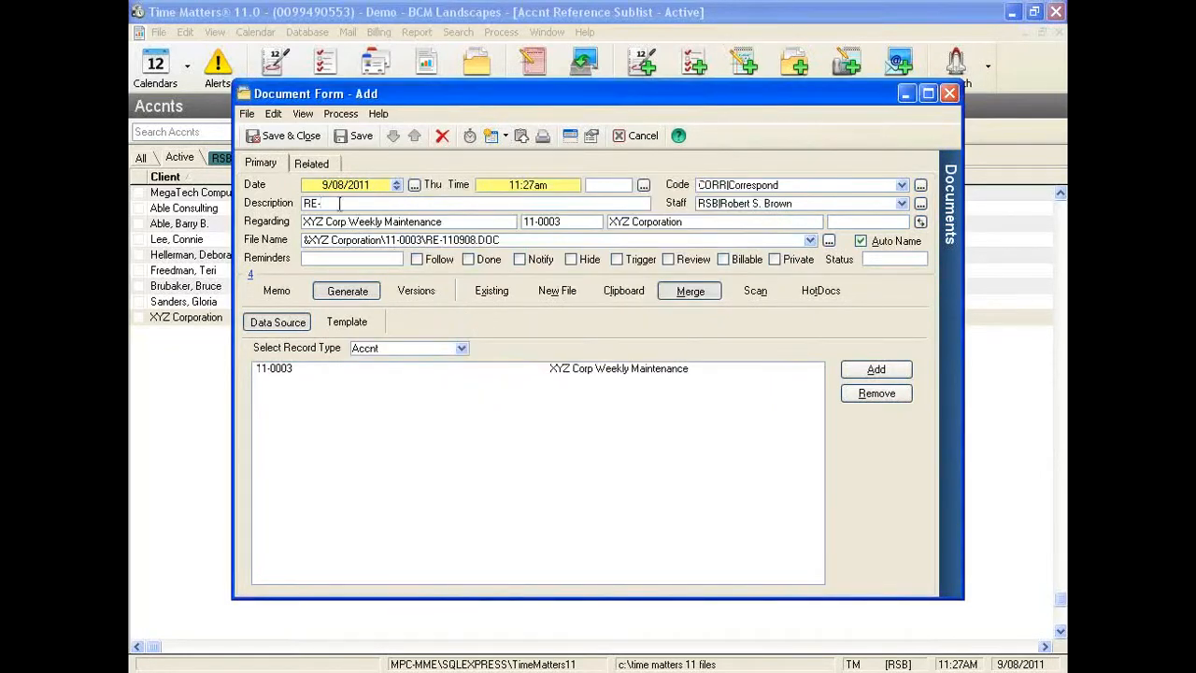
{"action": "type", "text": "Follow up"}
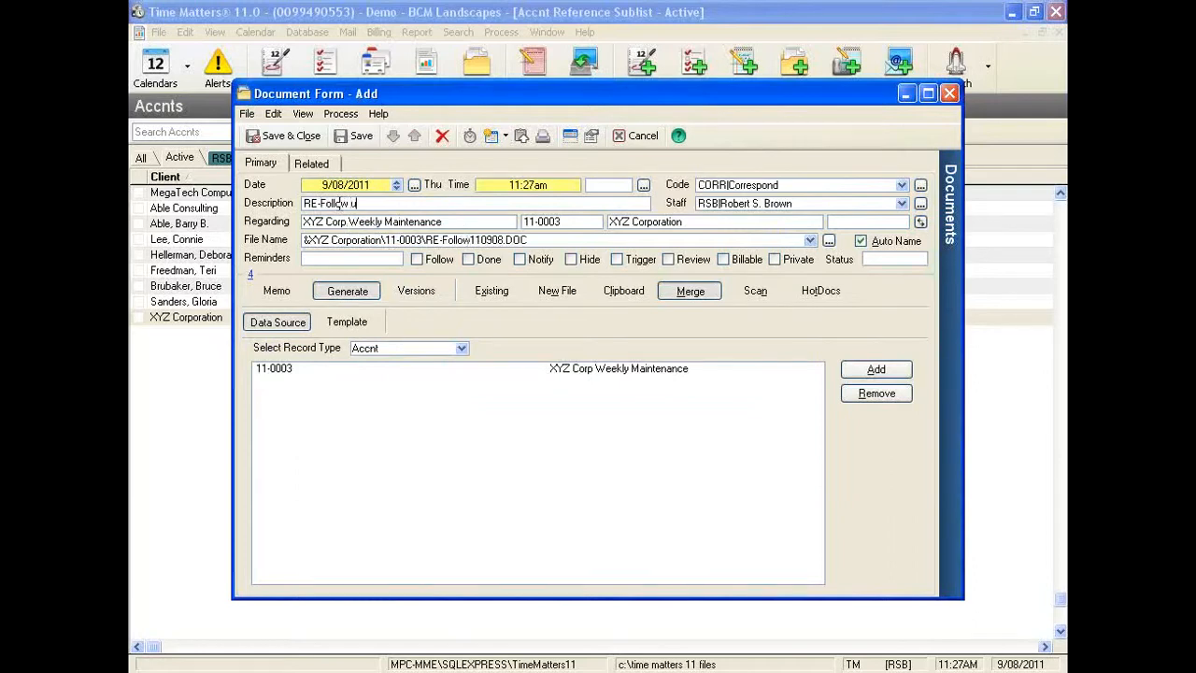
{"action": "left_click", "coordinate": [363, 323]}
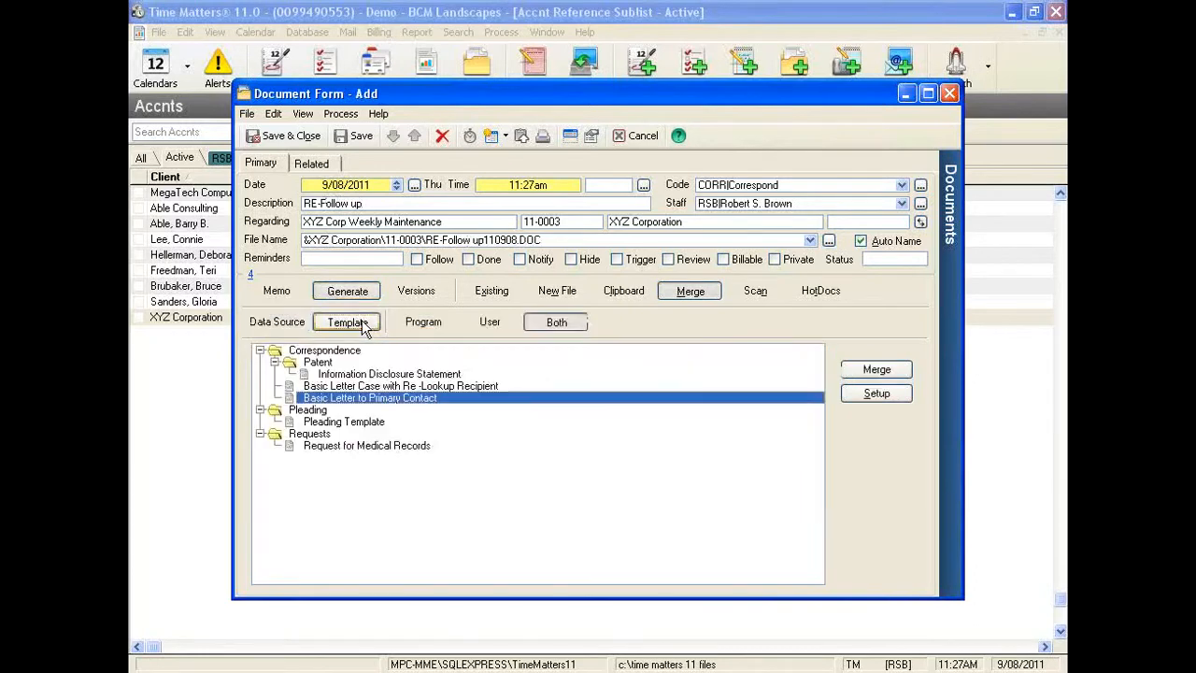
{"action": "left_click", "coordinate": [876, 370]}
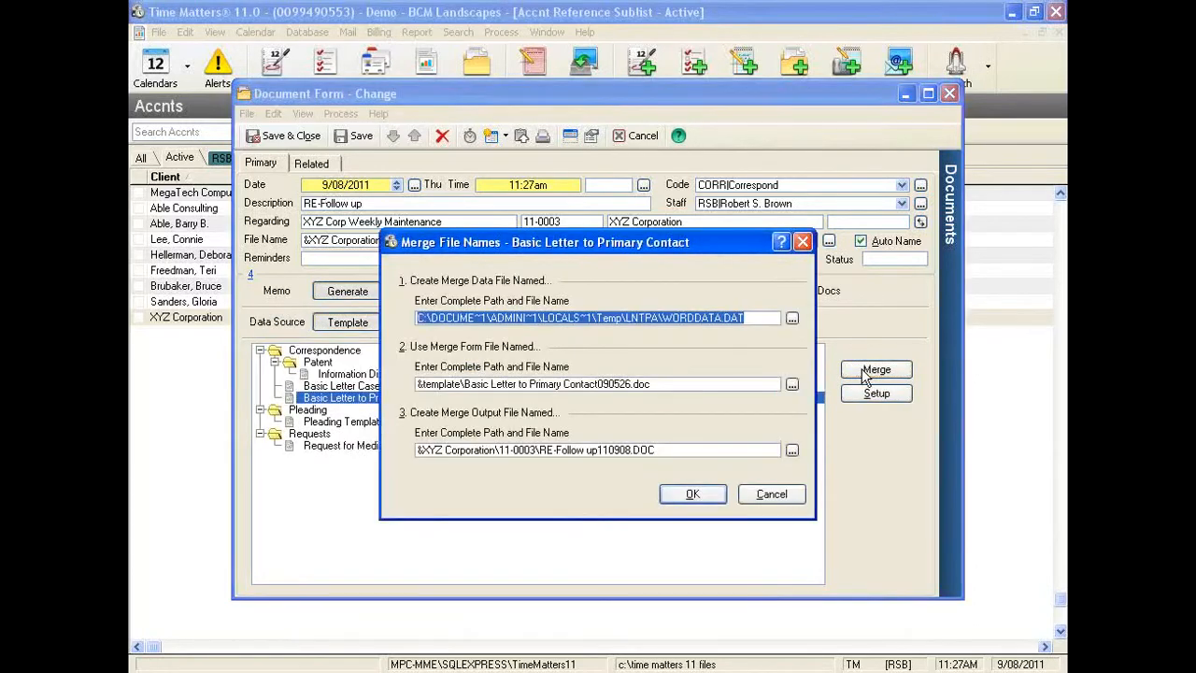
{"action": "left_click", "coordinate": [691, 495]}
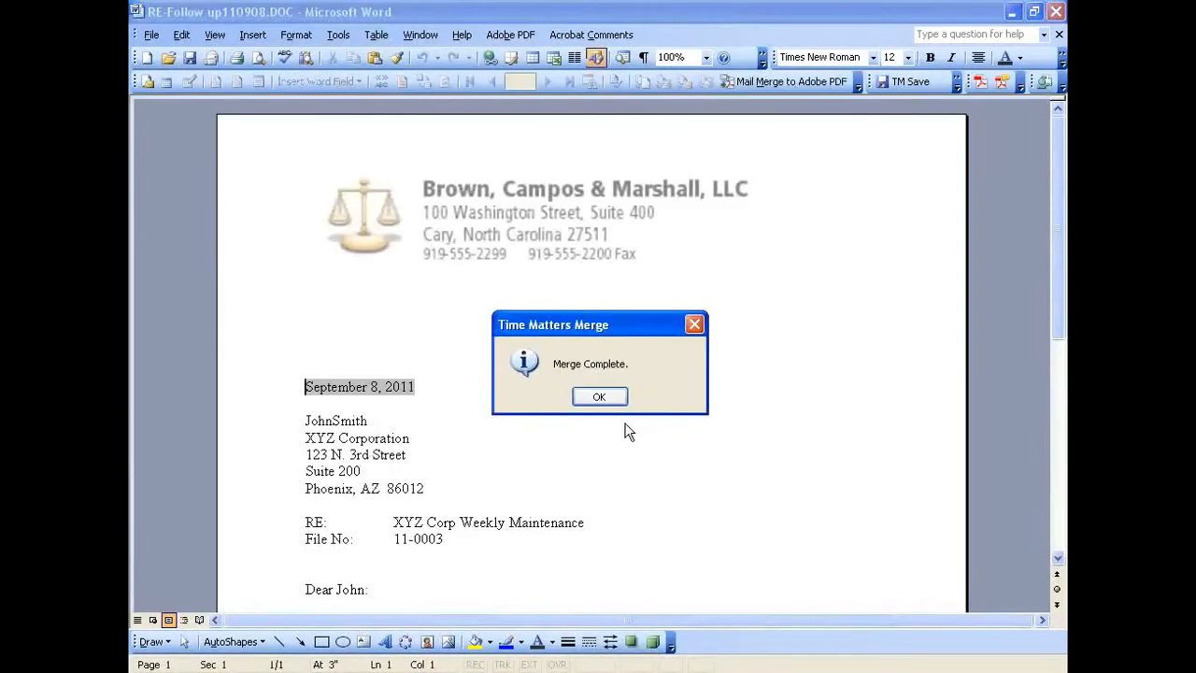
{"action": "left_click", "coordinate": [598, 397]}
Read through the merged letter and close it, saving and closing its document record
{"action": "scroll", "coordinate": [598, 390], "scroll_direction": "down", "scroll_amount": 3}
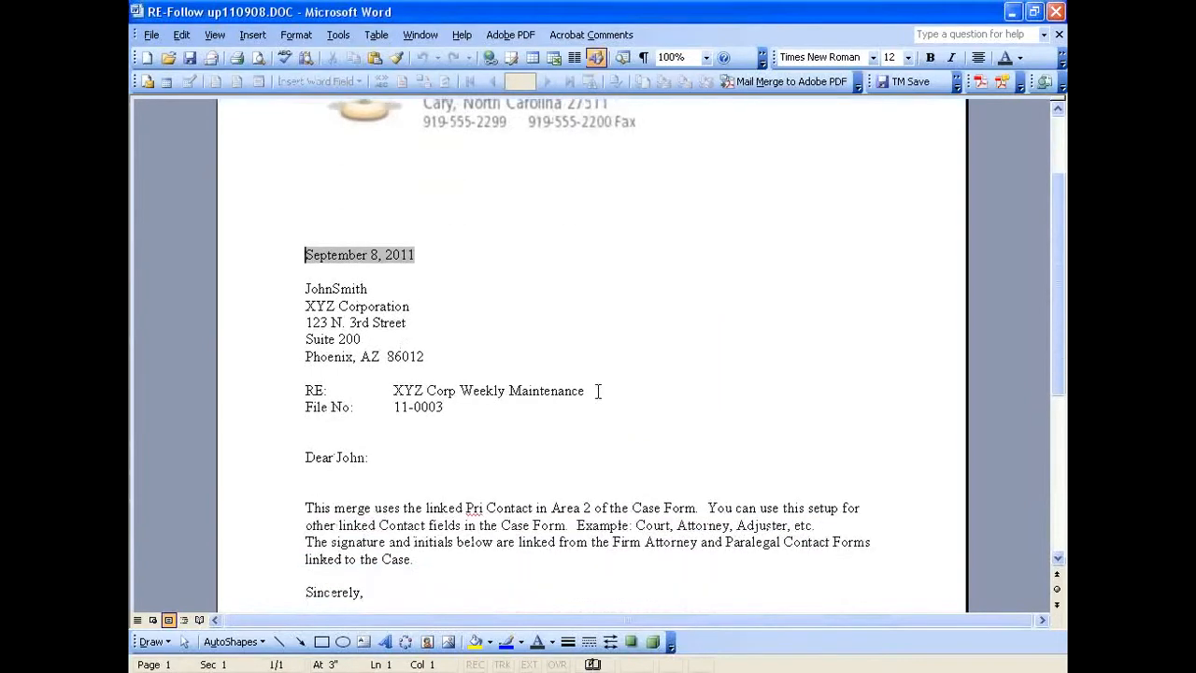
{"action": "scroll", "coordinate": [598, 390], "scroll_direction": "down", "scroll_amount": 1}
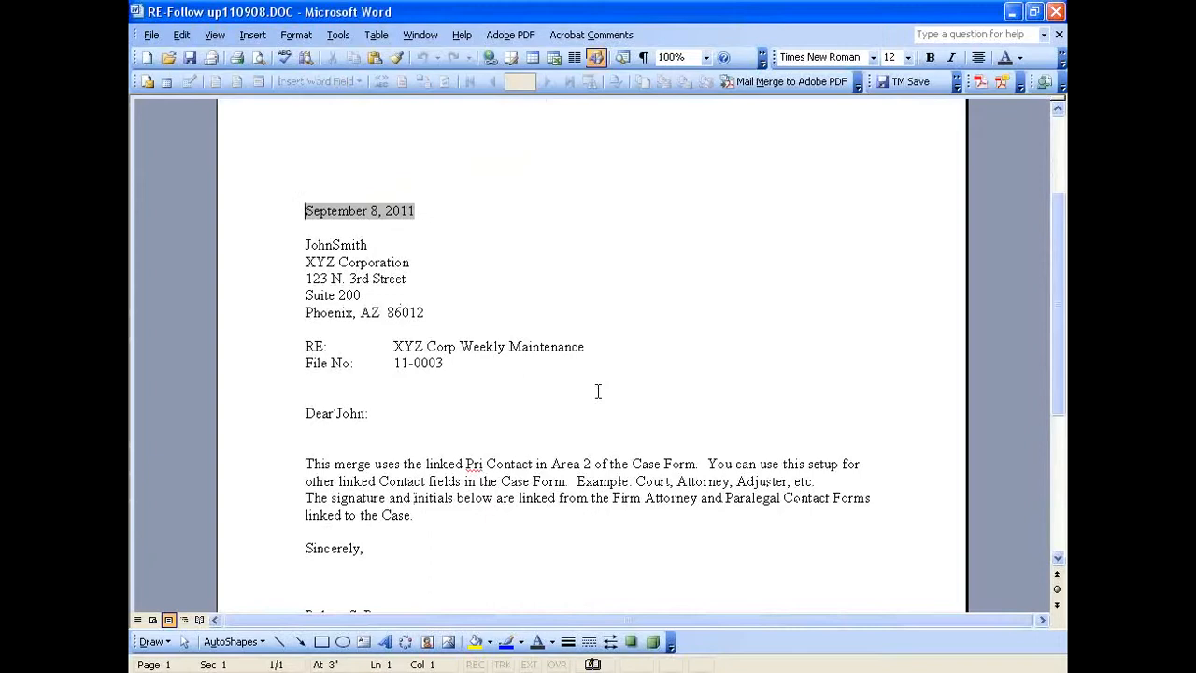
{"action": "left_click", "coordinate": [1056, 11]}
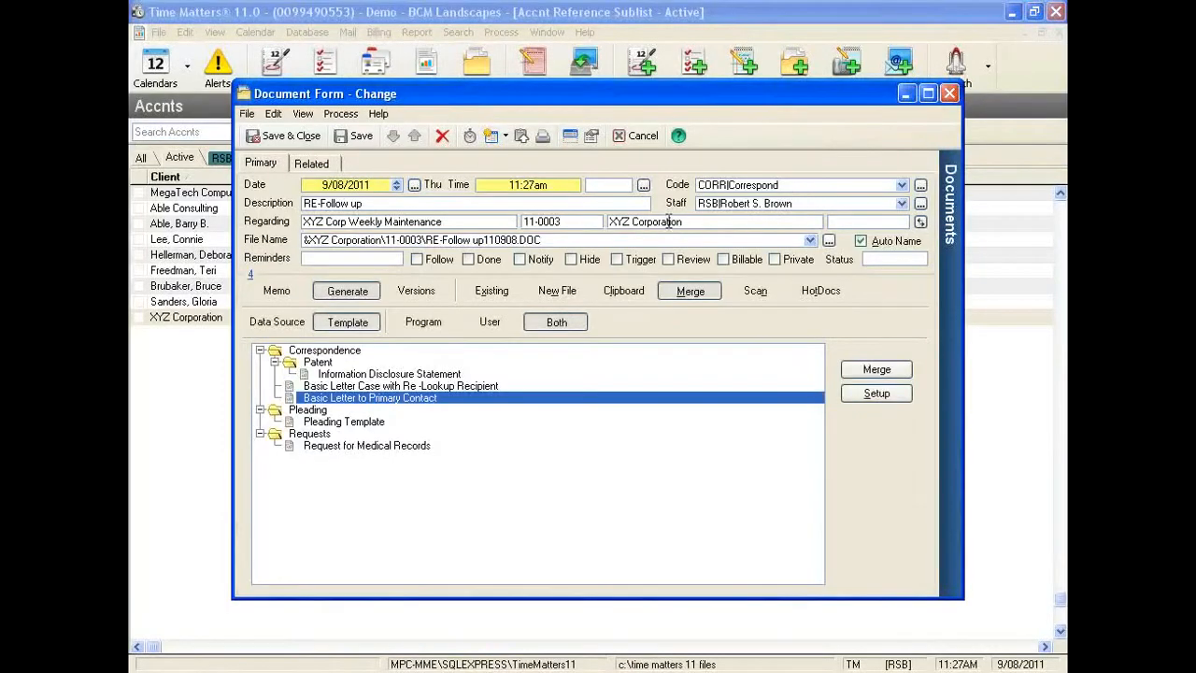
{"action": "left_click", "coordinate": [290, 136]}
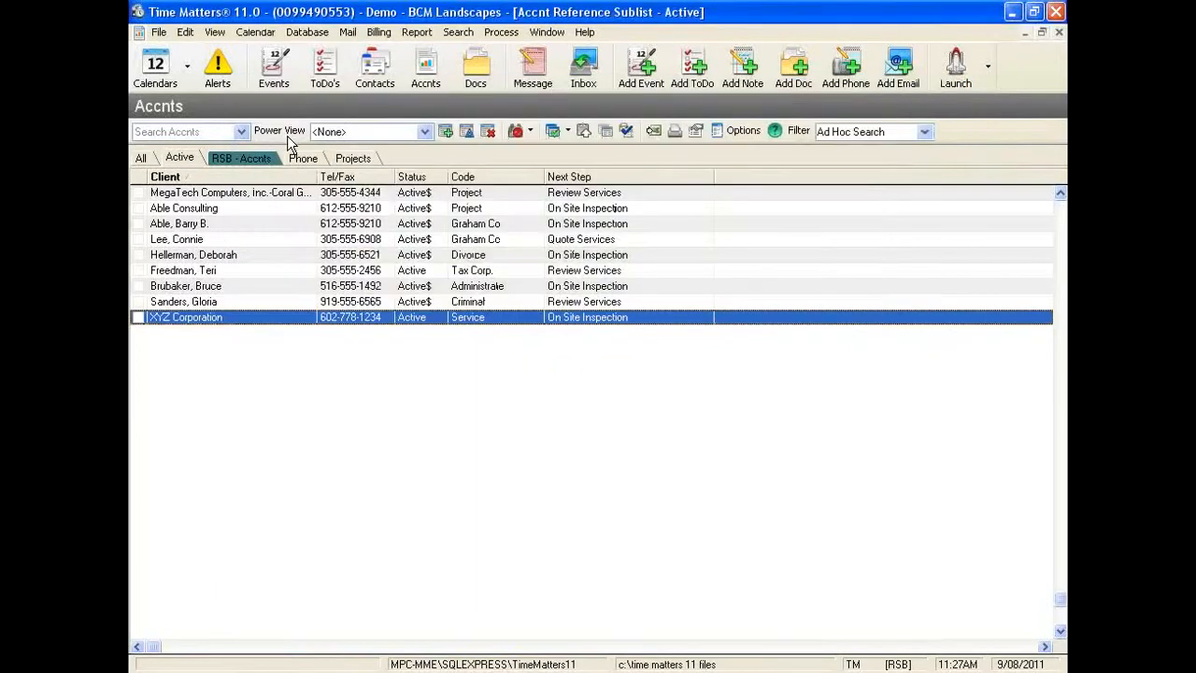
Return to the daily calendar and show only staff member MCC's schedule, excluding the Brown, Green and Yellow Crews
{"action": "left_click", "coordinate": [155, 67]}
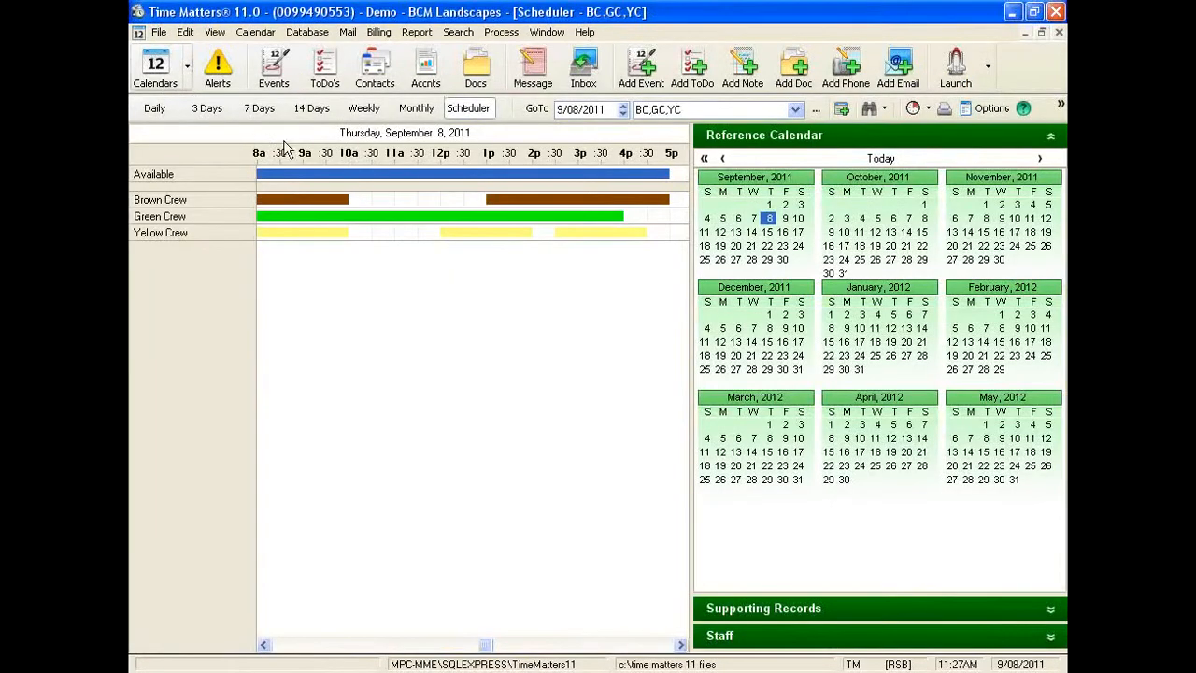
{"action": "left_click", "coordinate": [154, 108]}
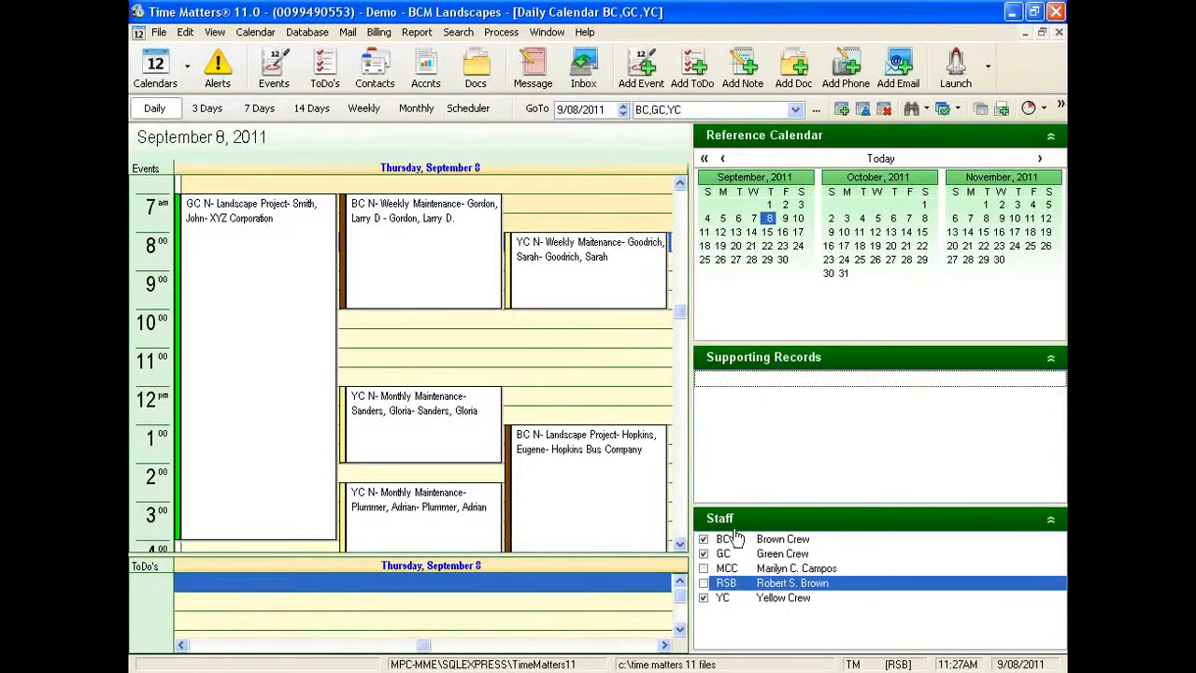
{"action": "left_click", "coordinate": [703, 568]}
{"action": "left_click", "coordinate": [703, 539]}
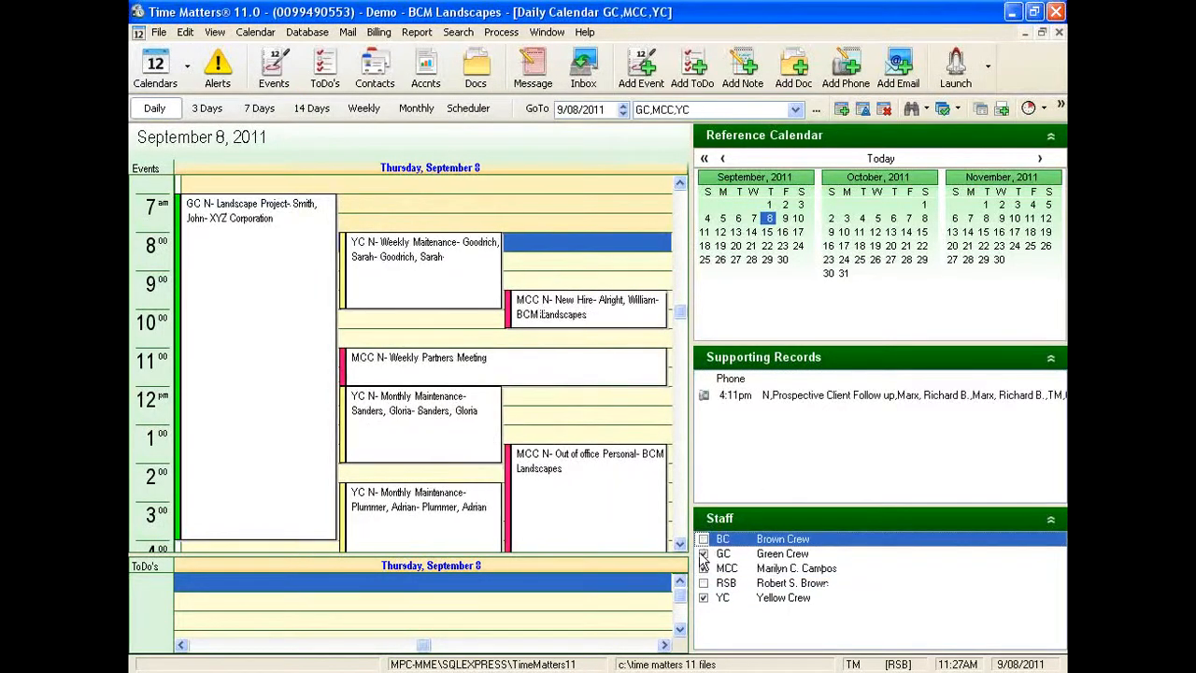
{"action": "left_click", "coordinate": [704, 553]}
{"action": "left_click", "coordinate": [703, 598]}
{"action": "left_click", "coordinate": [704, 598]}
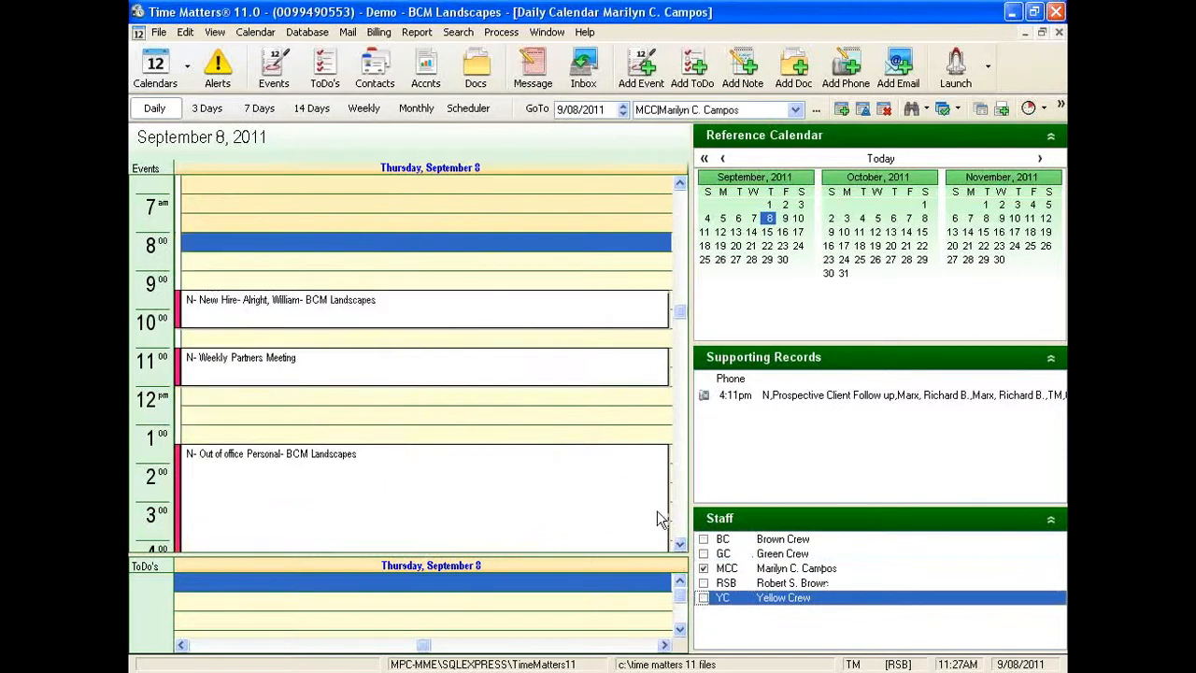
Open the 9:30am New Hire event and copy its details using the "In Office Appointment Confirmation" clipboard format
{"action": "double_click", "coordinate": [372, 318]}
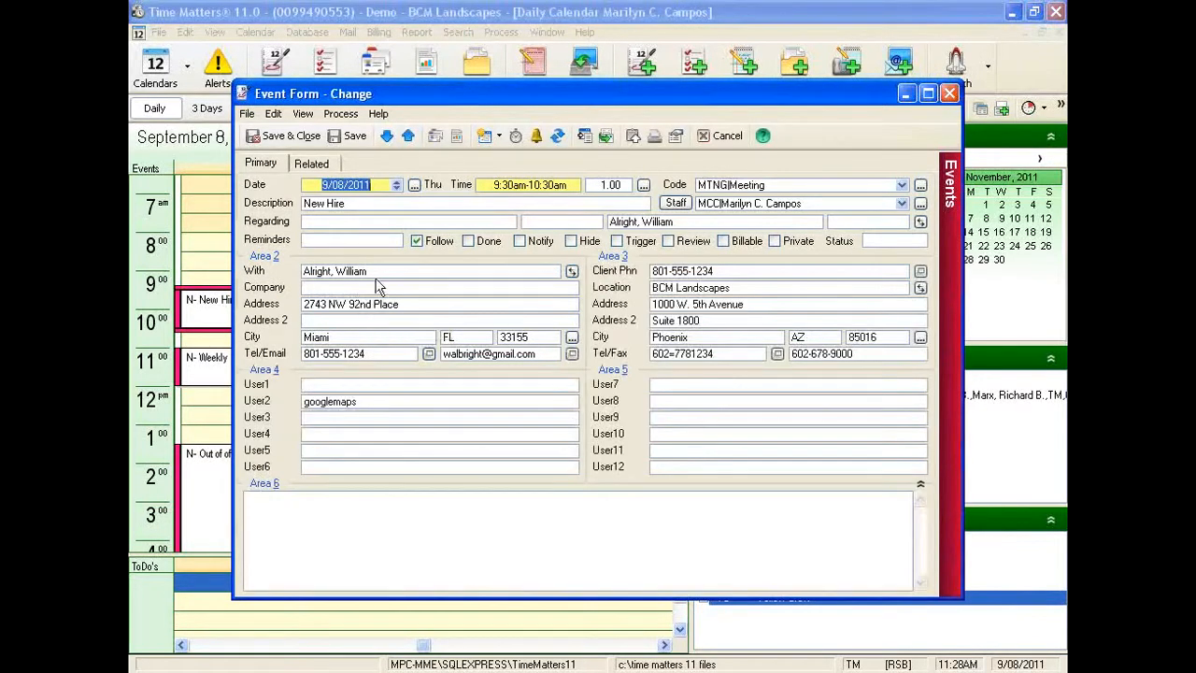
{"action": "left_click", "coordinate": [632, 138]}
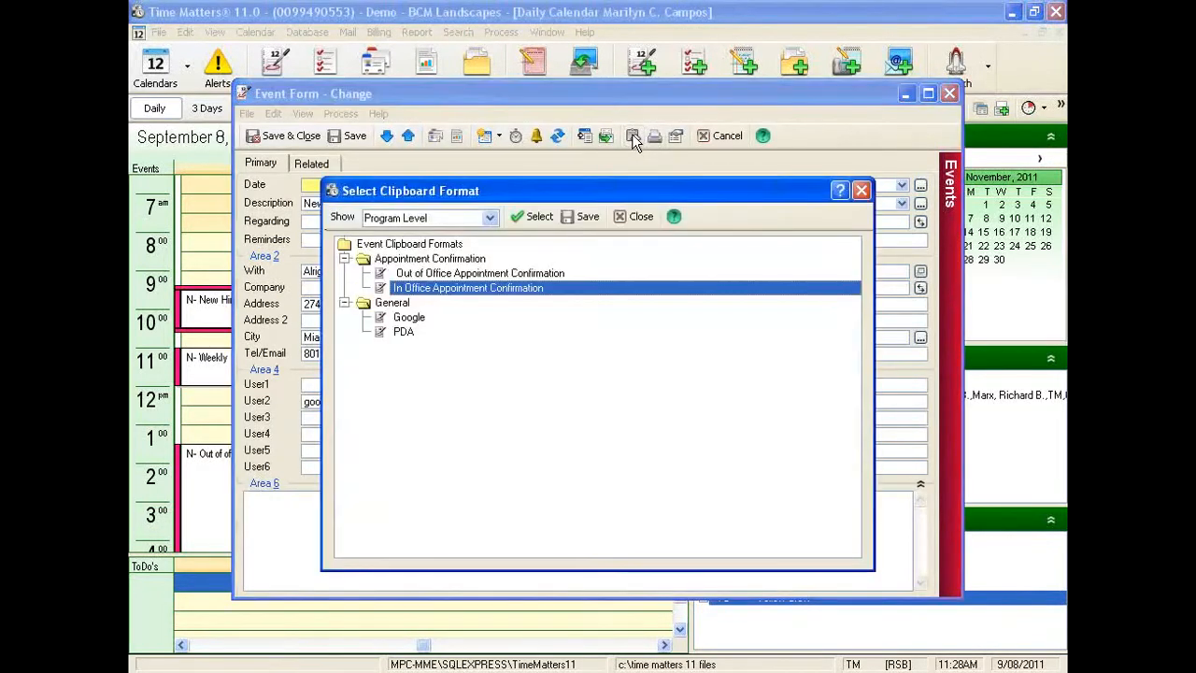
{"action": "double_click", "coordinate": [438, 290]}
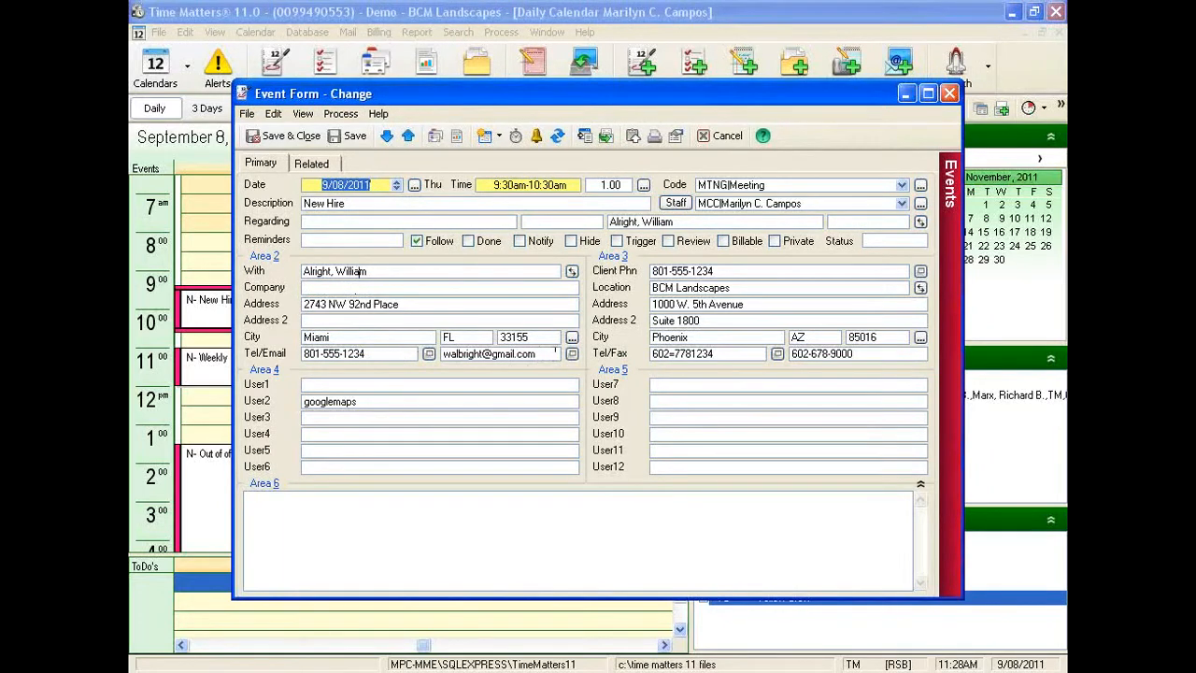
Start an email to the event's contact and fill it in with the "Appointment Confirmation" AutoEntry form
{"action": "left_click", "coordinate": [572, 354]}
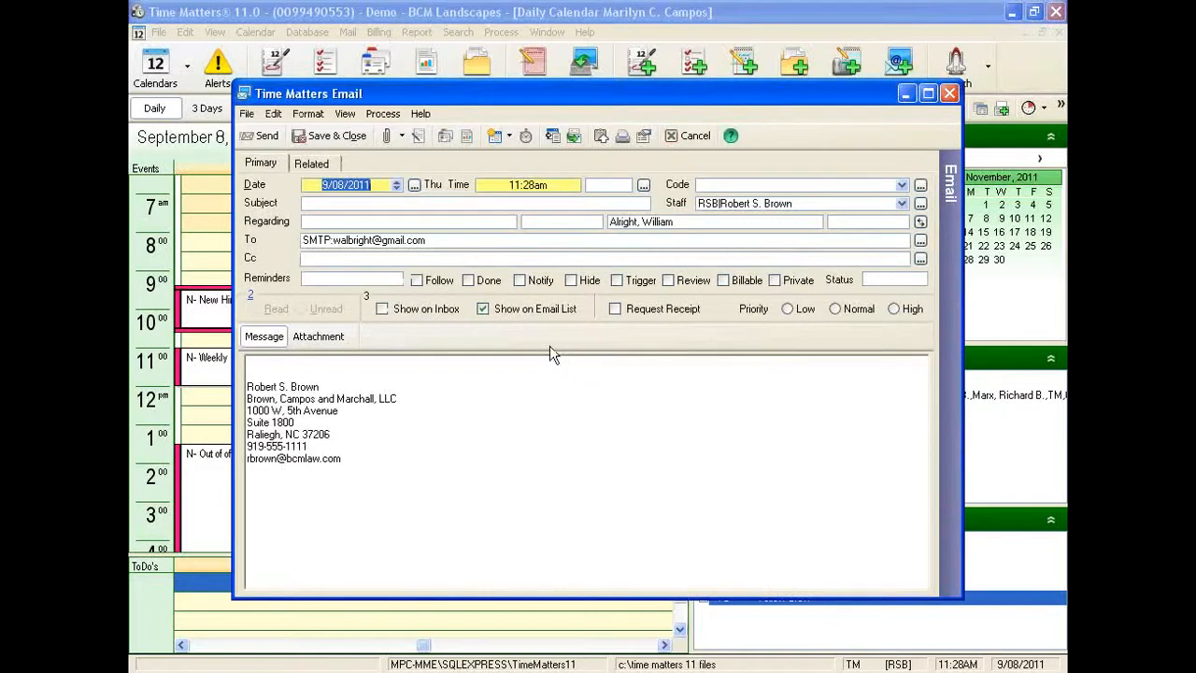
{"action": "left_click", "coordinate": [495, 136]}
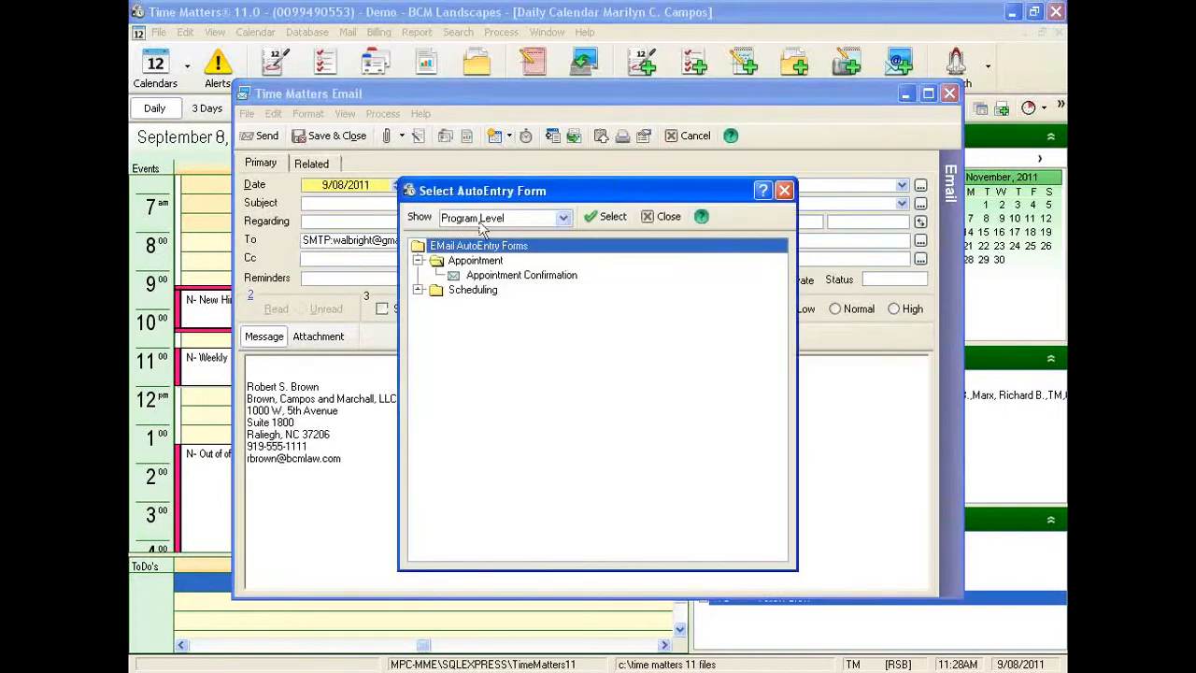
{"action": "double_click", "coordinate": [479, 277]}
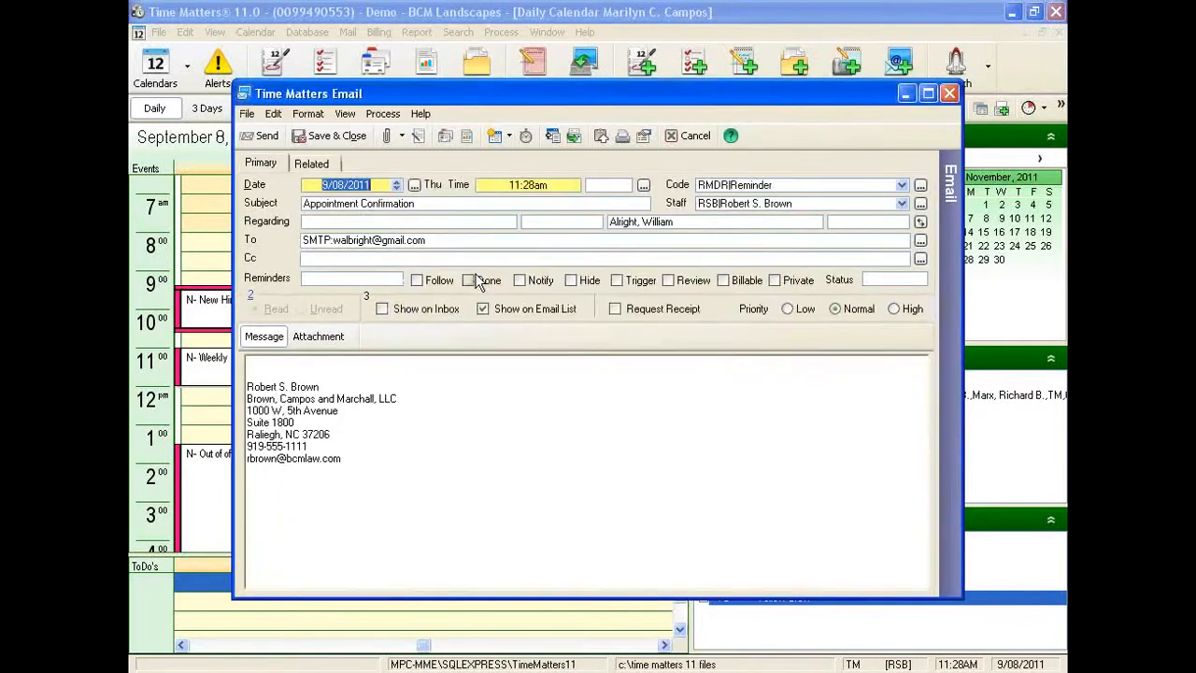
Paste the copied appointment confirmation details into the email message above the signature
{"action": "left_click", "coordinate": [285, 364]}
{"action": "right_click", "coordinate": [285, 362]}
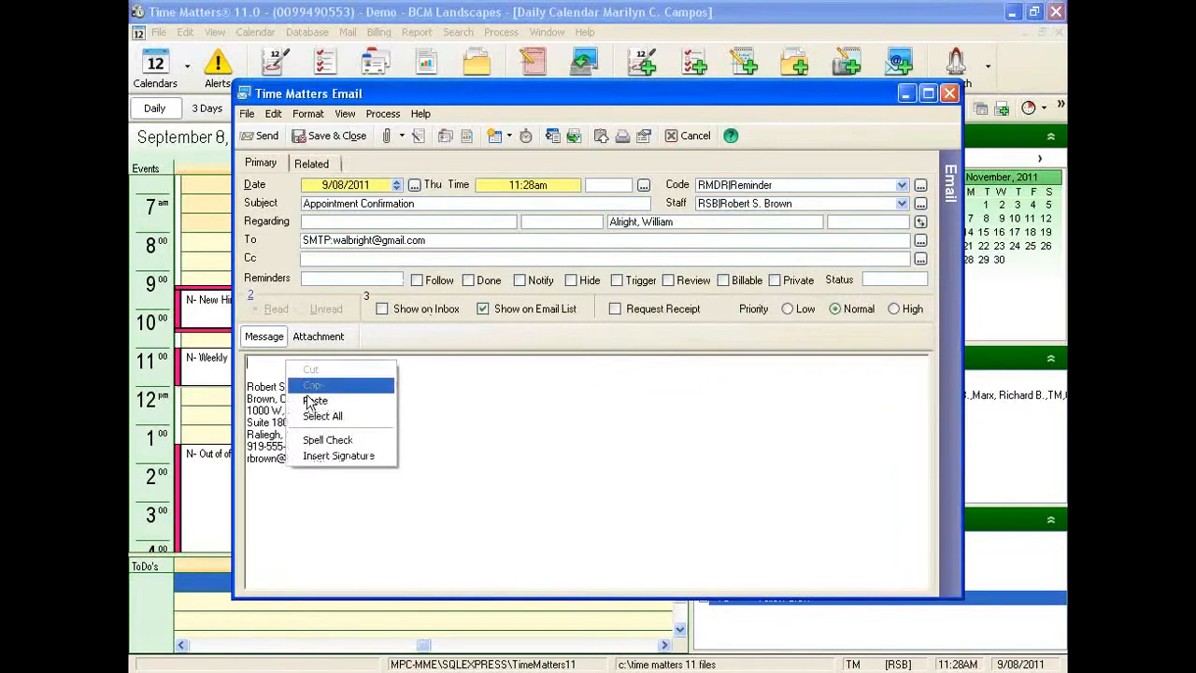
{"action": "left_click", "coordinate": [311, 400]}
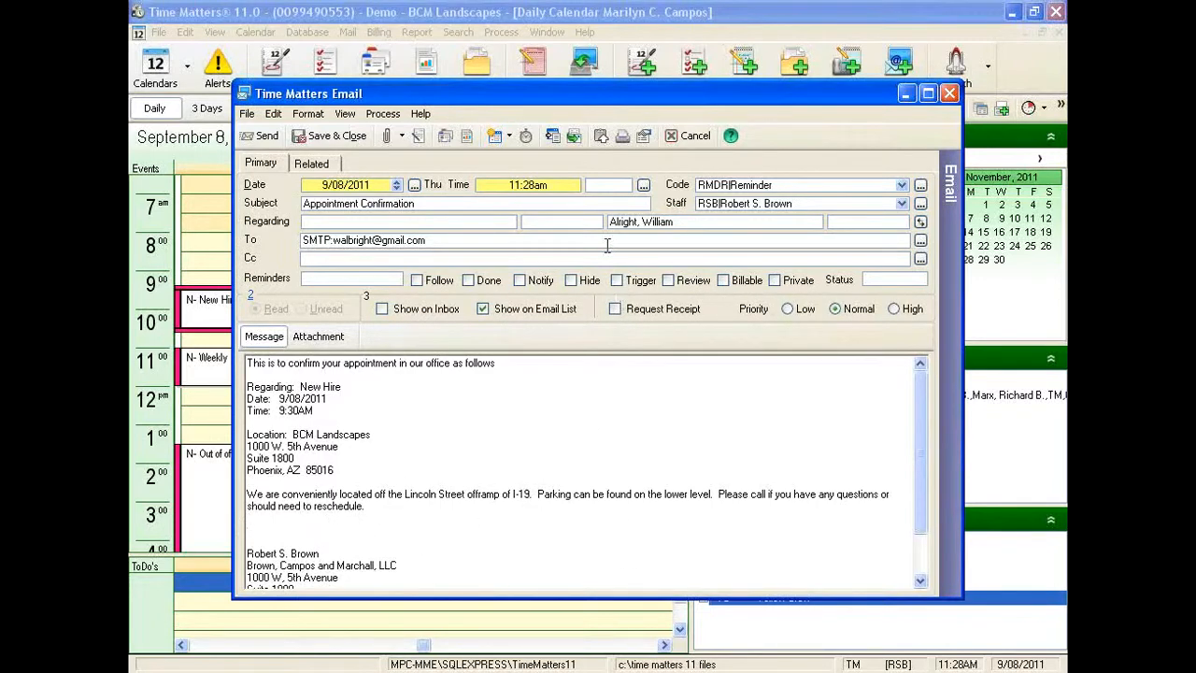
Discard the confirmation email, and save and close the New Hire event
{"action": "left_click", "coordinate": [691, 136]}
{"action": "left_click", "coordinate": [606, 412]}
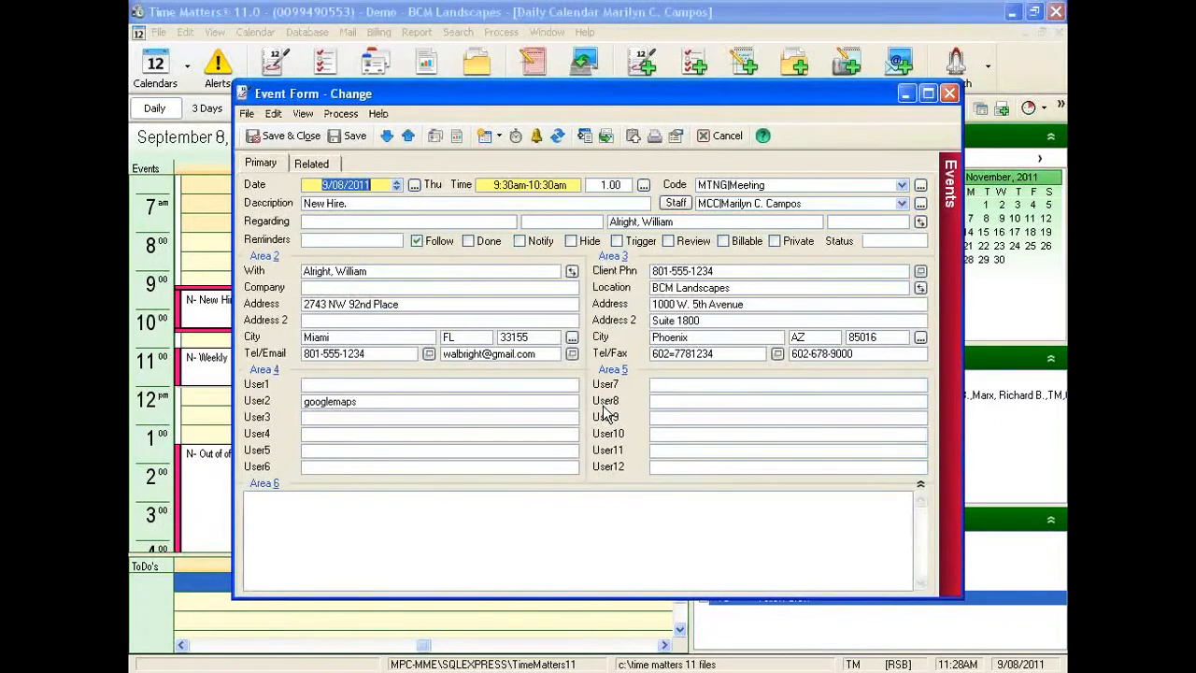
{"action": "left_click", "coordinate": [279, 137]}
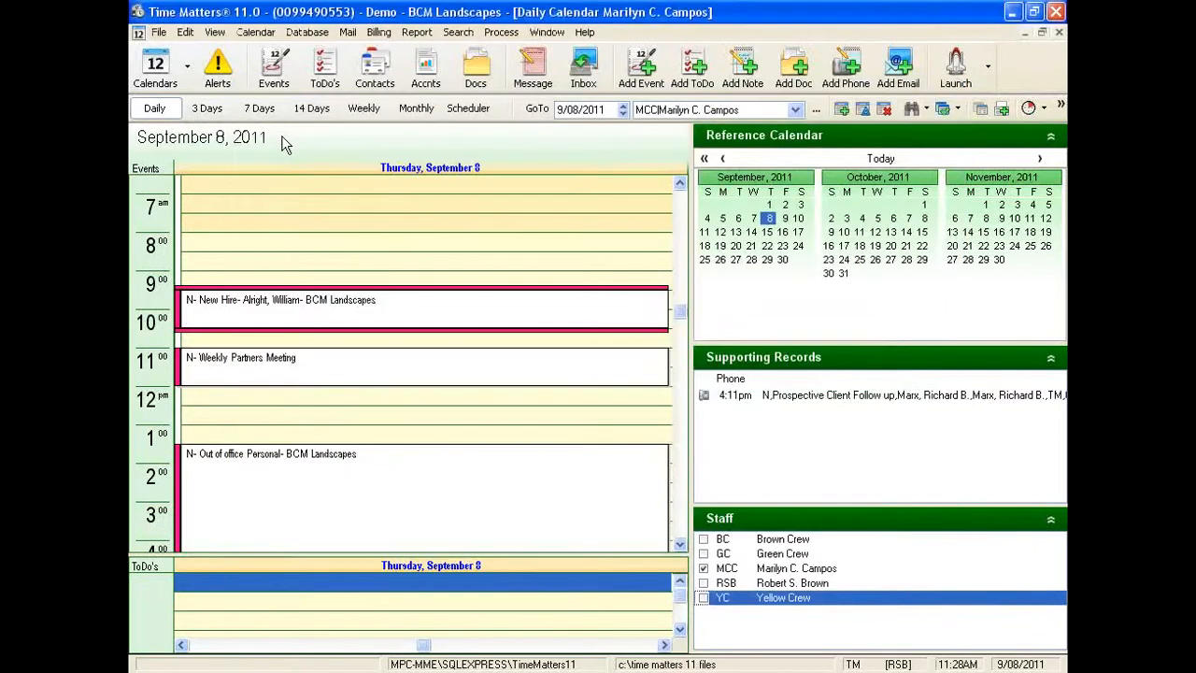